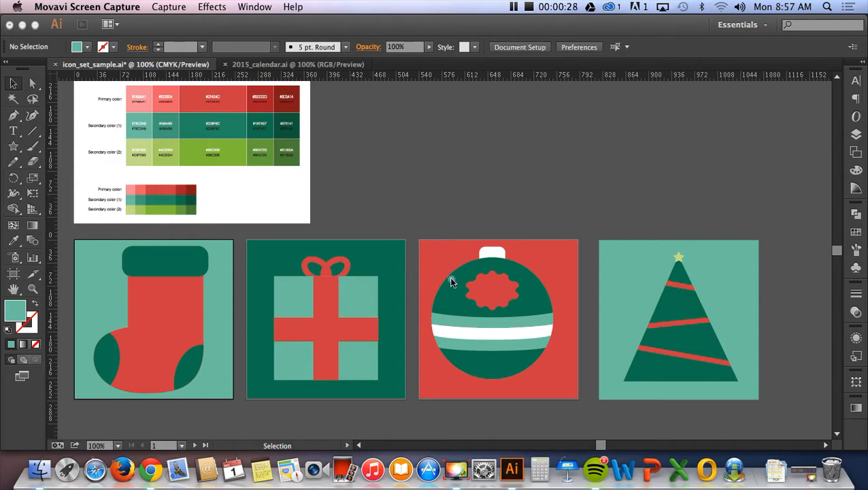
- Hide the rulers and show them again
right_click(409, 156)
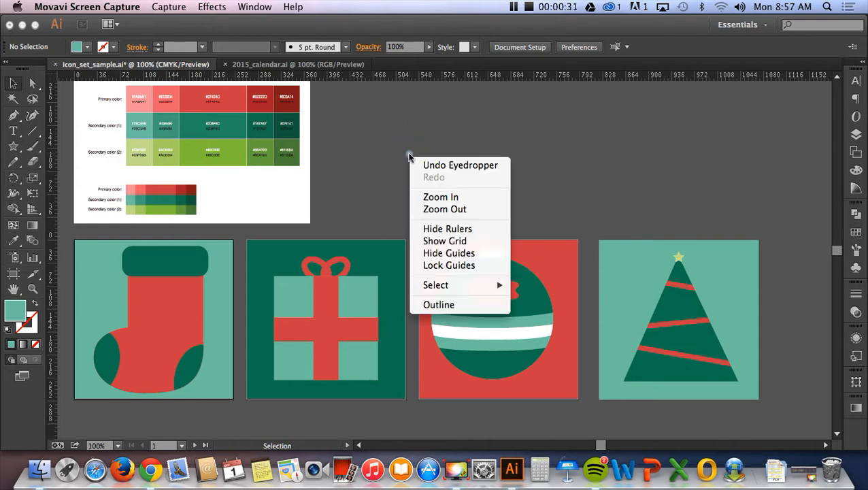
left_click(417, 228)
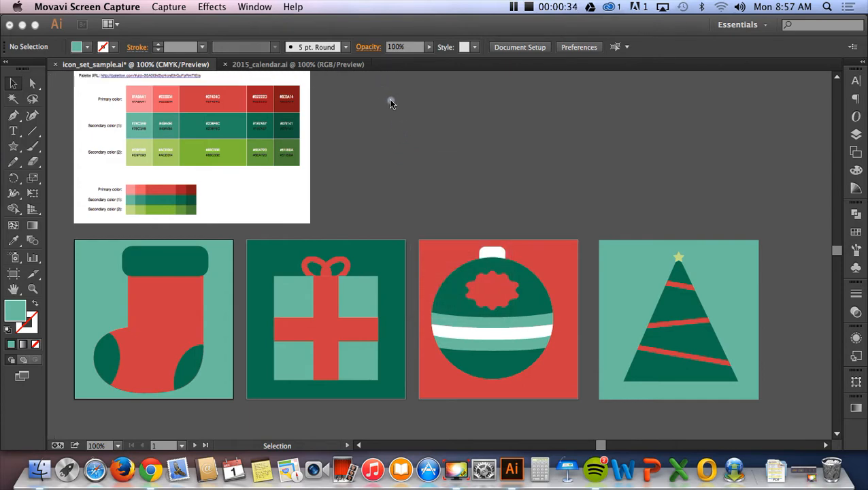
right_click(376, 116)
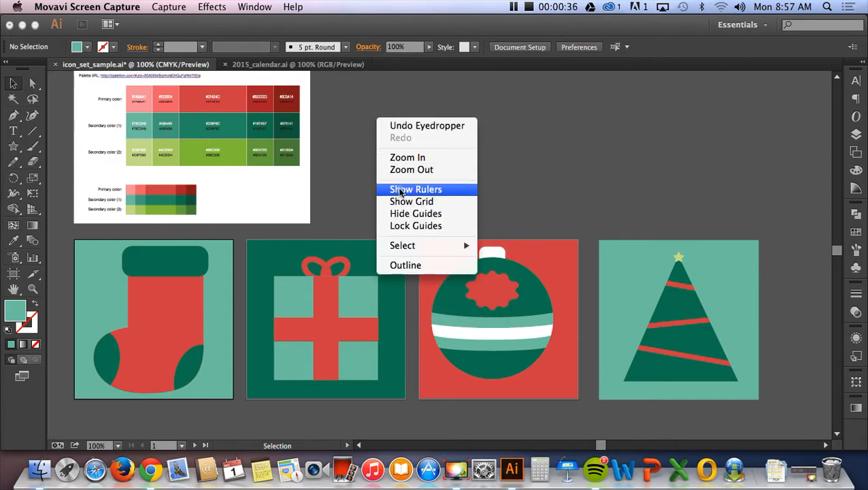
left_click(401, 190)
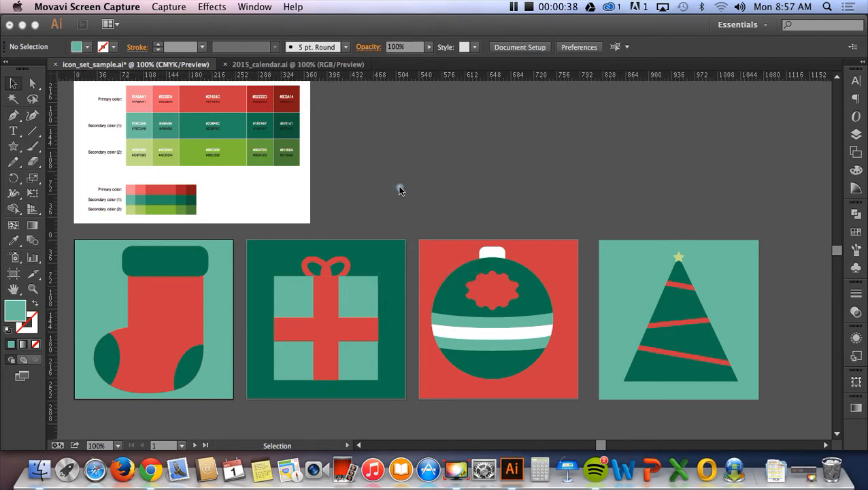
- Add two horizontal guides across the icons, one at the top of the gift's bow and one at the gift box's bottom edge
left_click(390, 79)
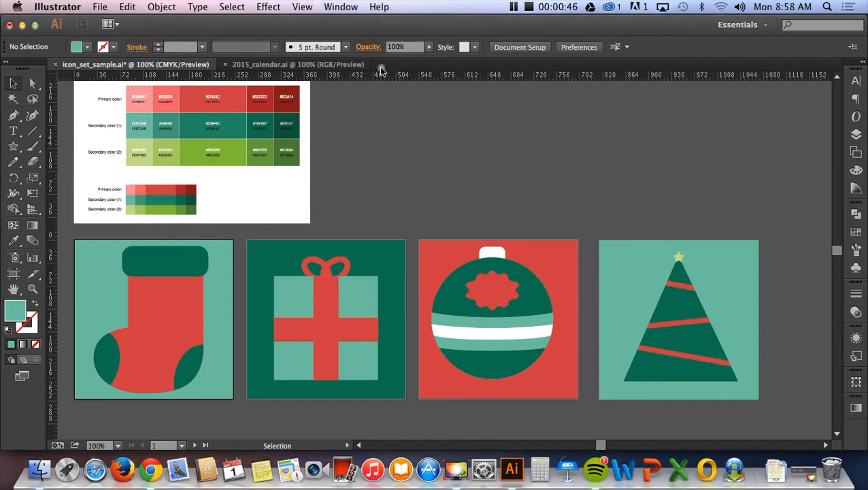
left_click_drag(381, 70, 392, 259)
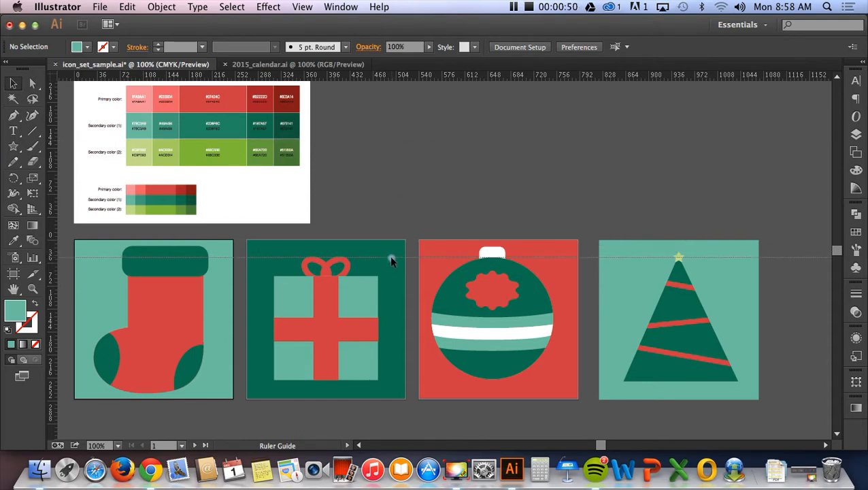
left_click_drag(391, 259, 393, 256)
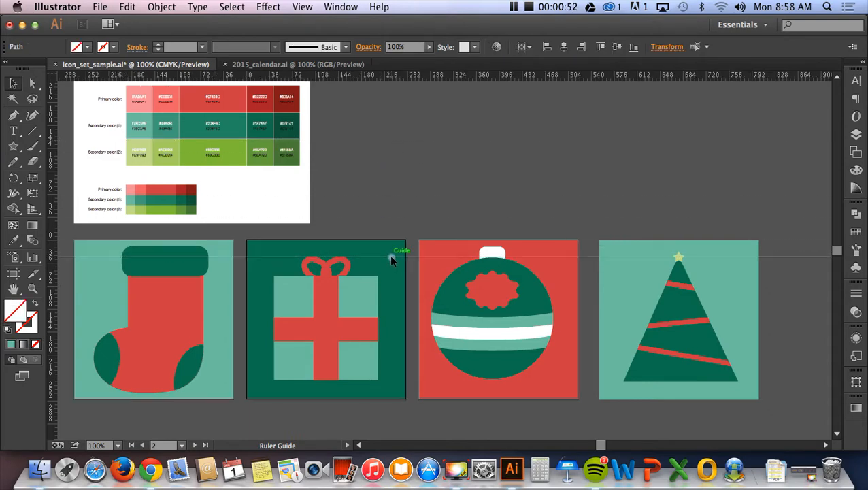
left_click_drag(363, 75, 369, 384)
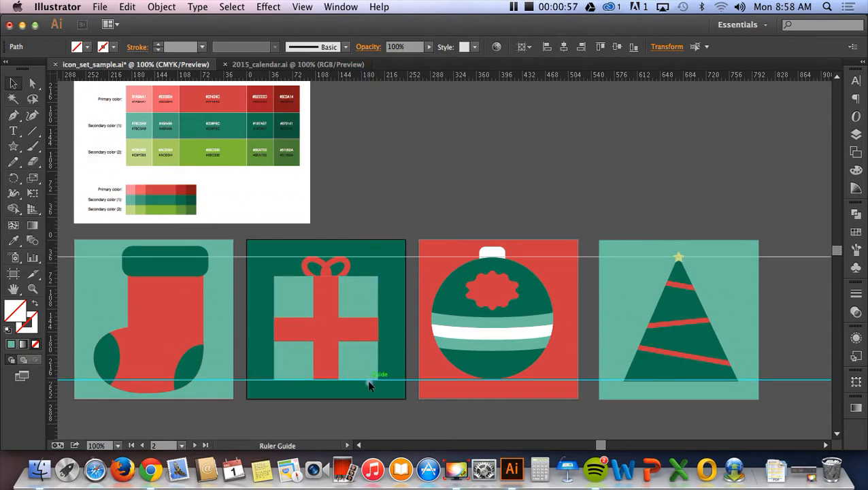
- Lock both horizontal guides in place
left_click(413, 271)
mouse_move(410, 256)
left_mouse_down()
mouse_move(411, 247)
mouse_move(410, 257)
left_mouse_up()
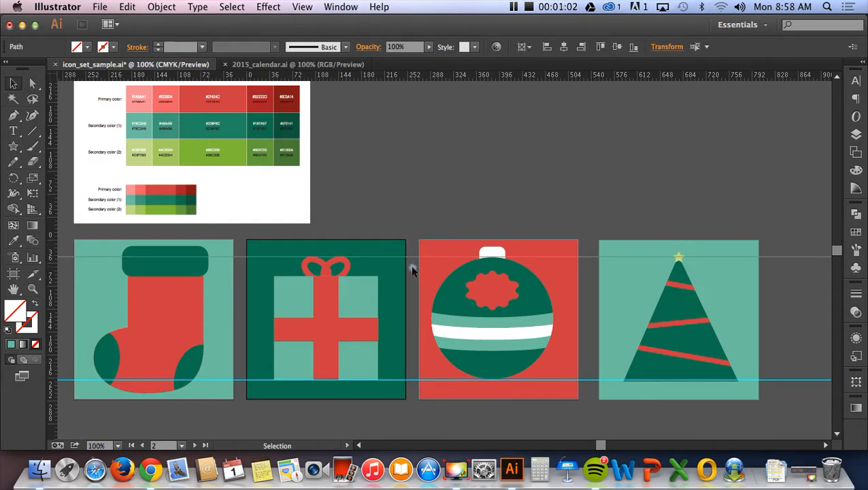
left_click(411, 270)
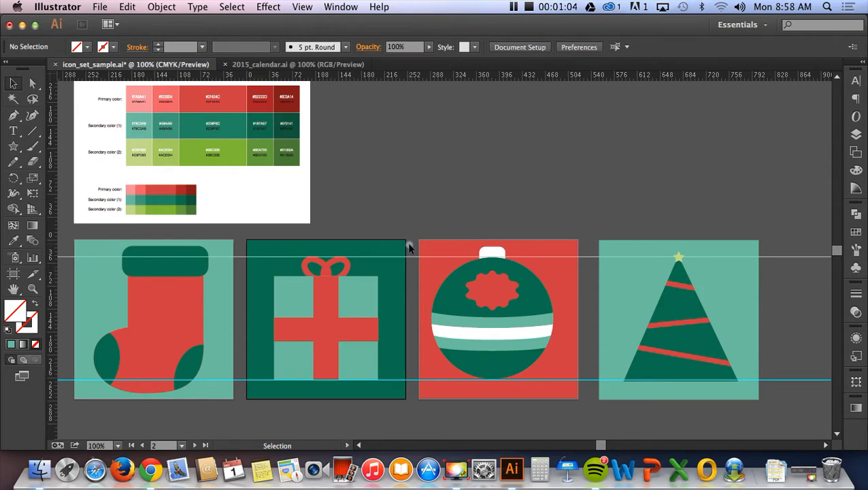
left_click(412, 256)
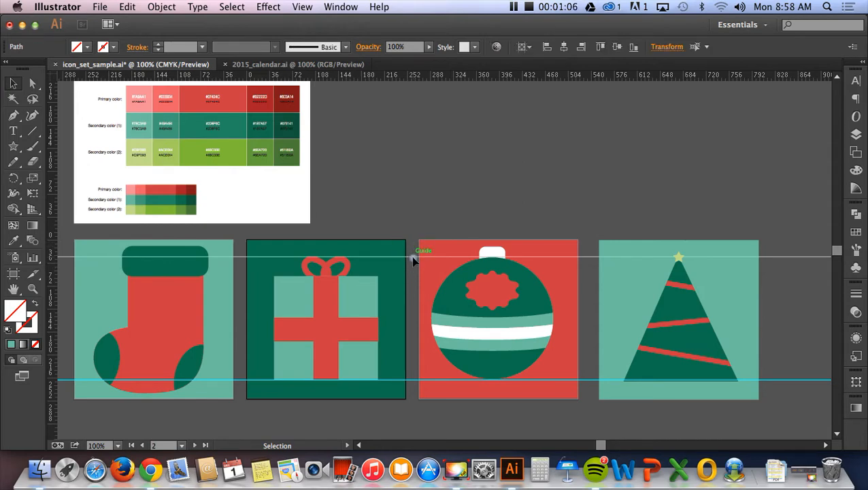
left_click(399, 204)
right_click(385, 149)
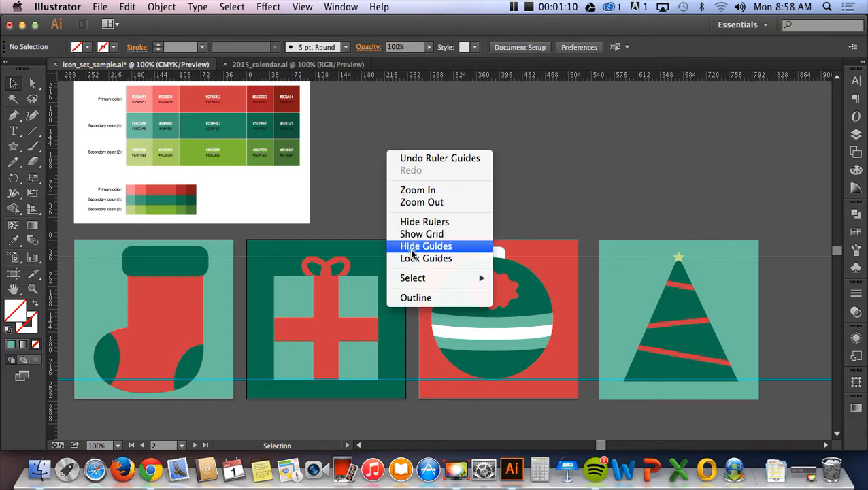
left_click(460, 264)
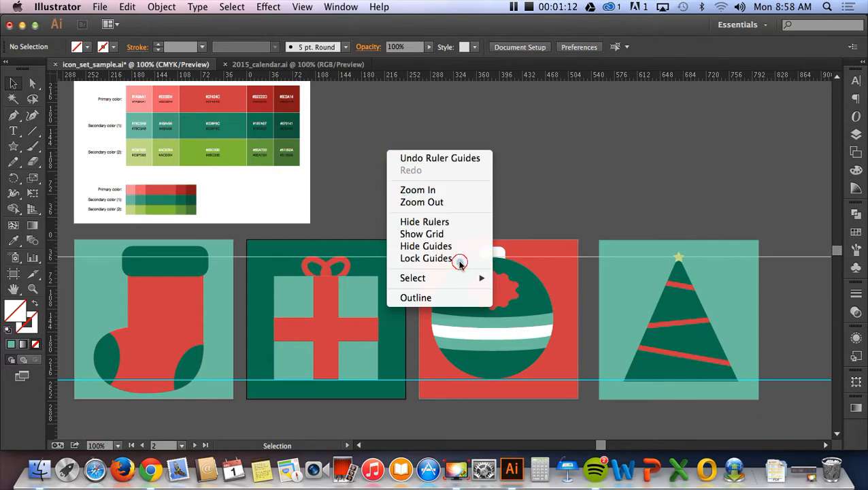
left_click_drag(410, 240, 408, 287)
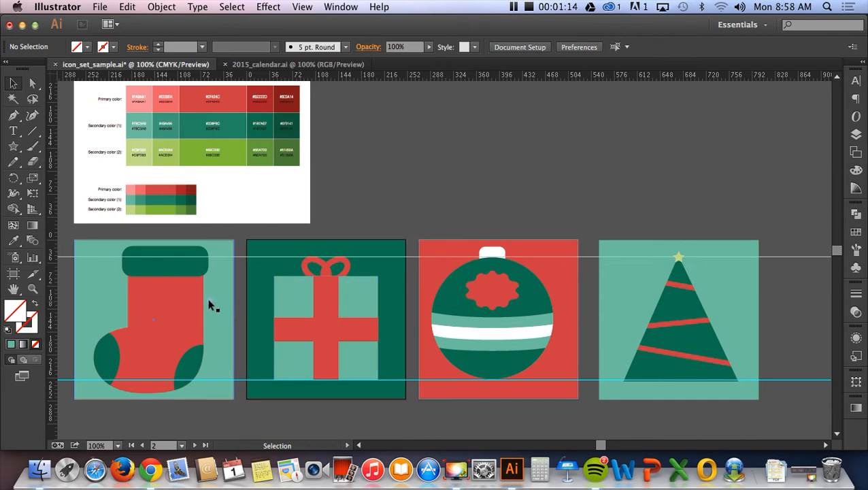
- Scale the stocking down proportionally to fit between the two guides and centre it on its artboard horizontally and vertically
left_click(166, 297)
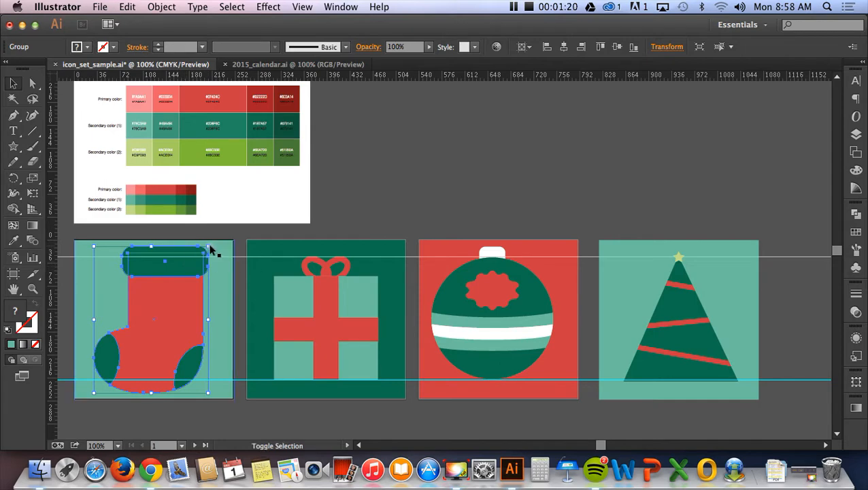
left_click_drag(208, 246, 198, 259)
left_click_drag(198, 393, 190, 380)
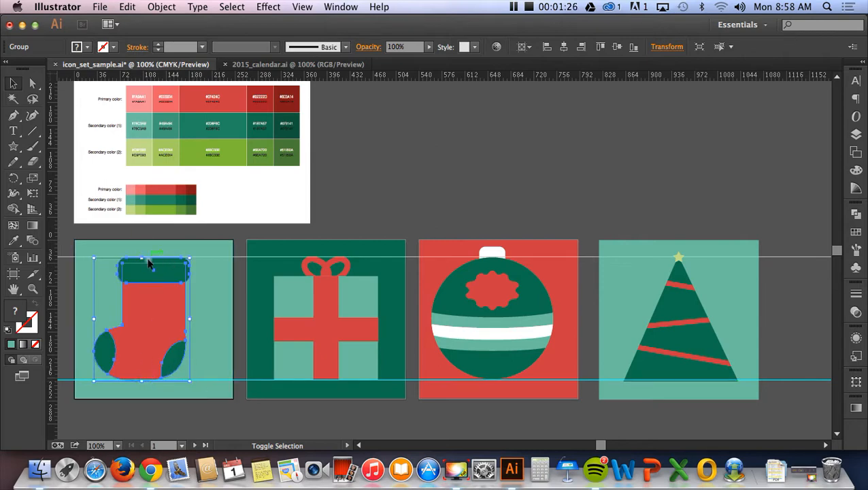
left_click(562, 48)
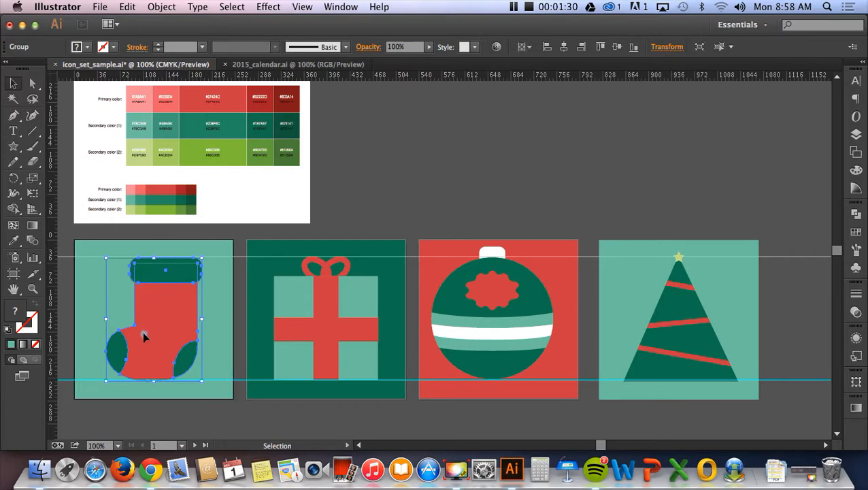
left_click(616, 48)
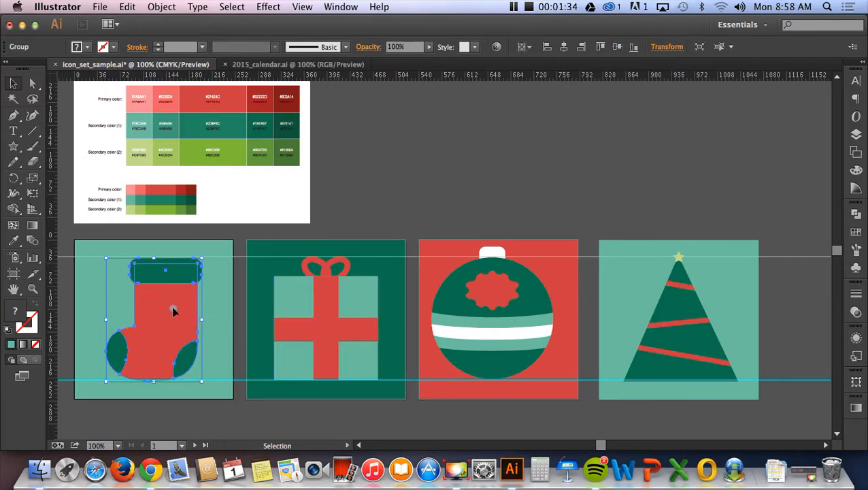
left_click(470, 194)
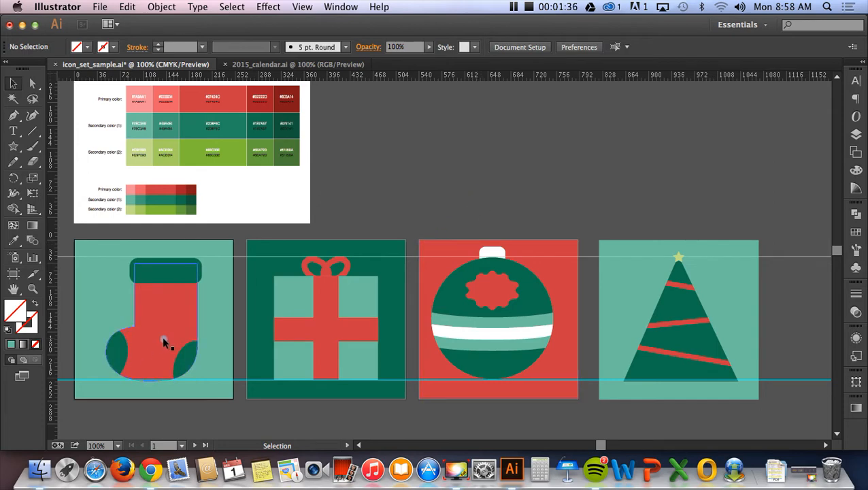
- Nudge the stocking slightly to the left to balance it visually within its artboard
left_click(145, 346)
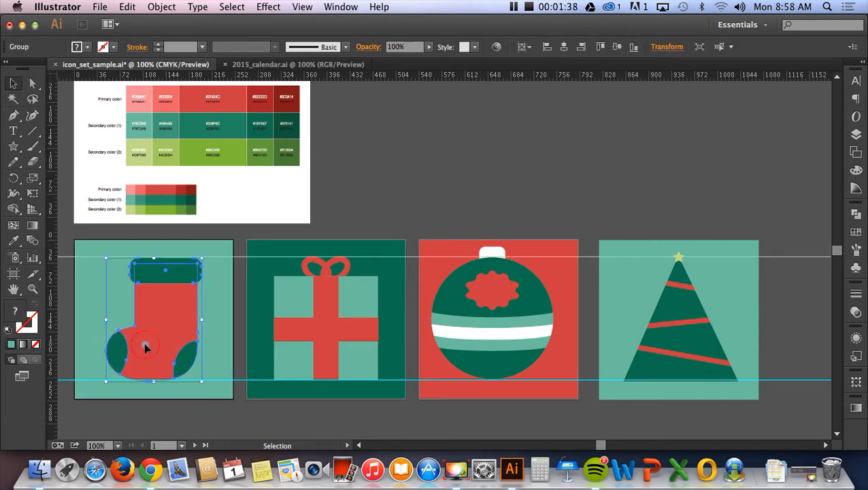
key("Left")
key("Left")
key("Left")
key("Left")
key("Left")
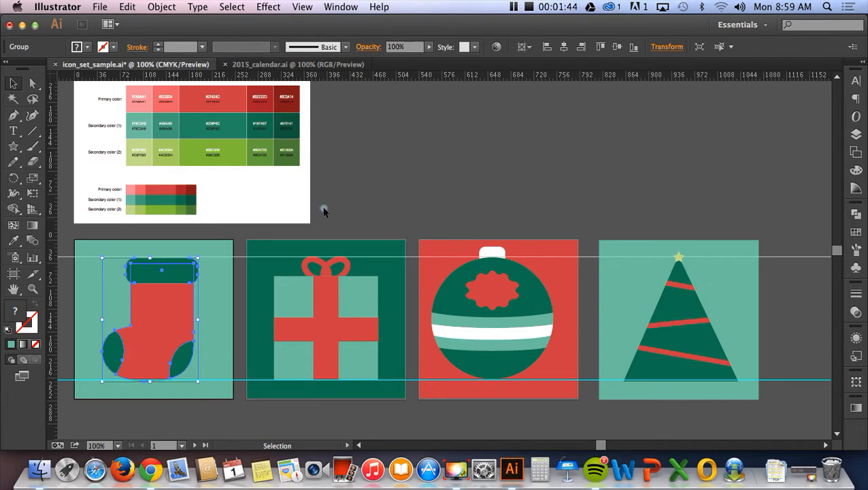
left_click(367, 174)
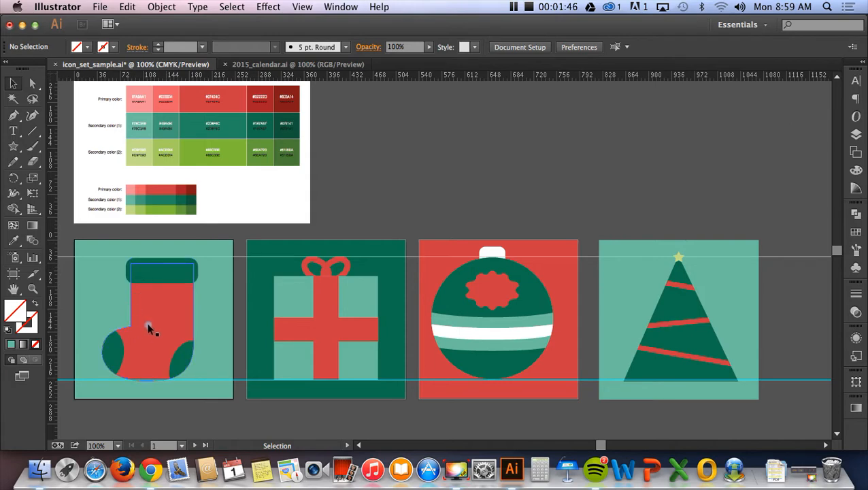
- Scale the ornament down proportionally to fit between the guides and centre it horizontally on its artboard
left_click(495, 297)
mouse_move(430, 248)
left_mouse_down()
mouse_move(440, 261)
mouse_move(494, 259)
mouse_move(440, 257)
left_mouse_up()
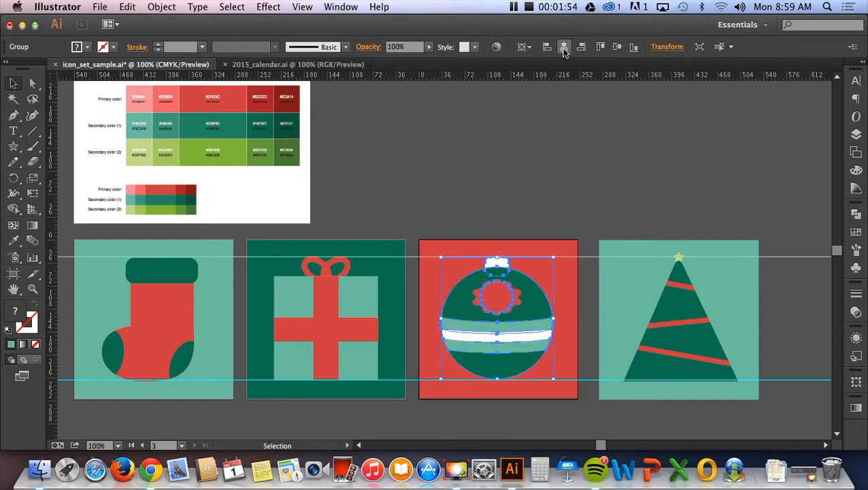
left_click(548, 119)
- Group the Christmas tree's star, green triangle and red bands
left_click(690, 294)
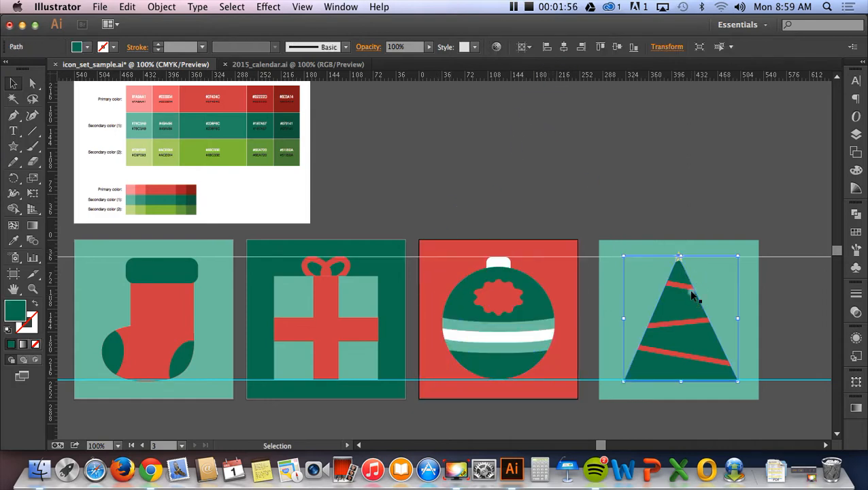
left_click(668, 216)
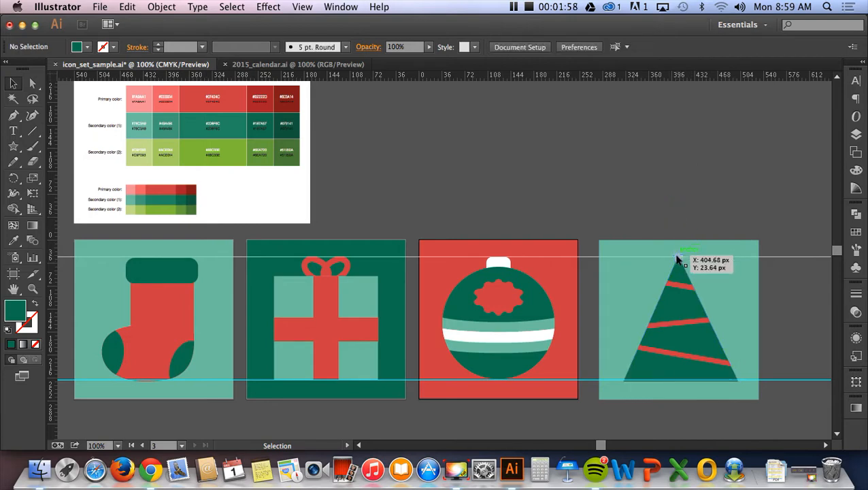
left_click(678, 257)
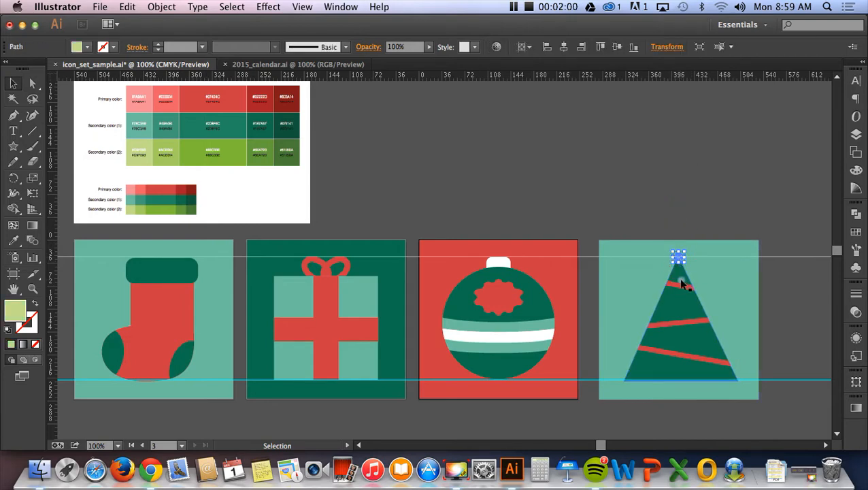
left_click(681, 279, "shift")
left_click(680, 276, "shift")
left_click(686, 323, "shift")
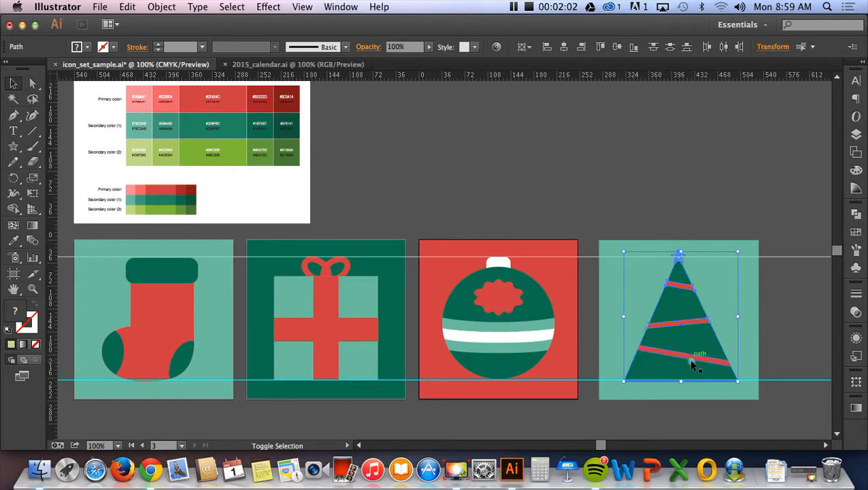
left_click(690, 357, "shift")
key("super+g")
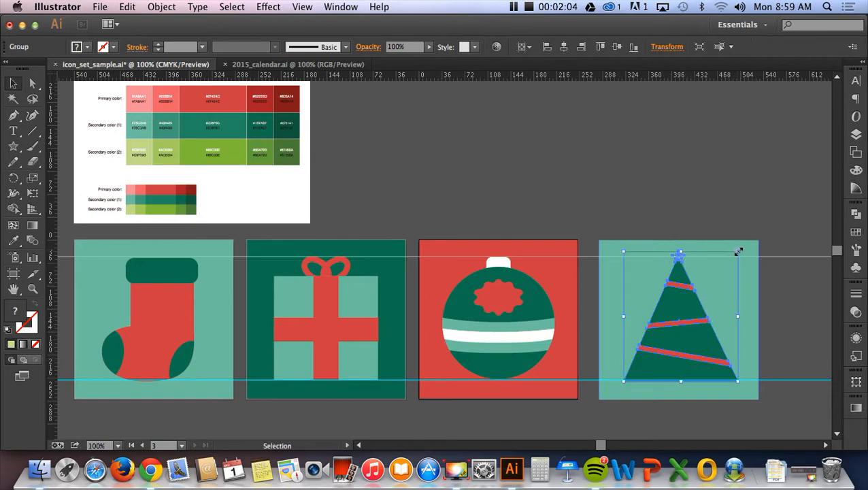
left_click(445, 198)
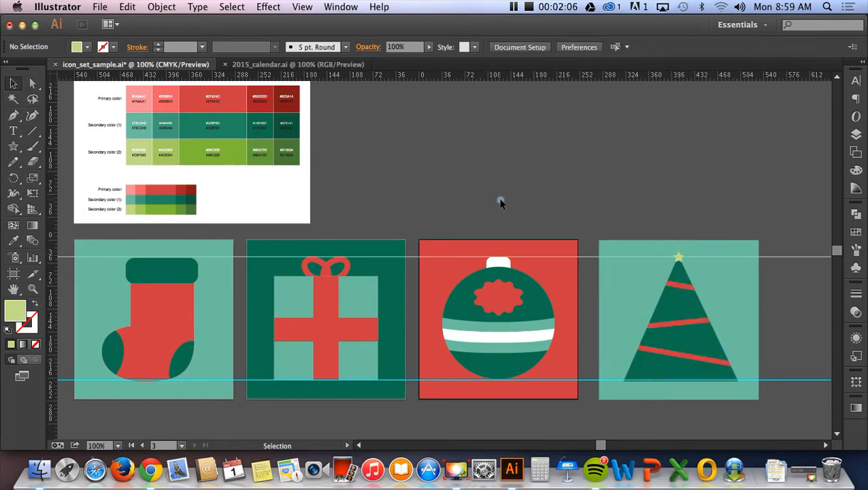
- Group the gift's bow loops, red ribbons and box
left_click(359, 297)
left_click(340, 267)
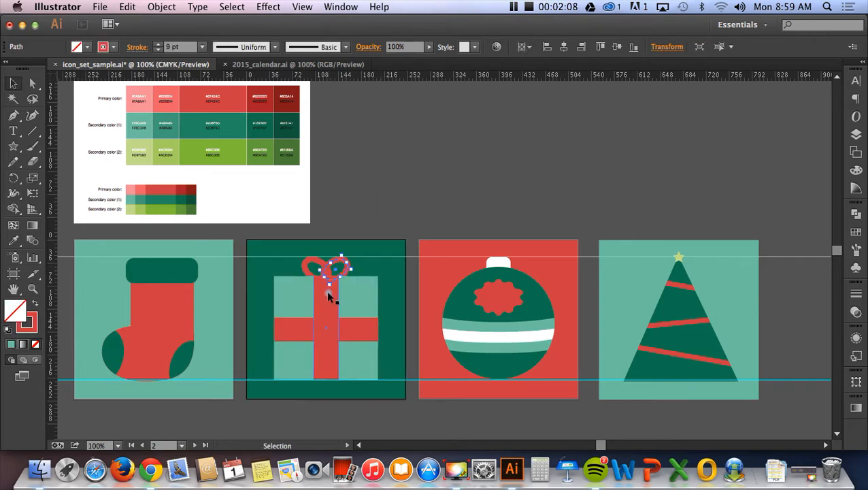
left_click(312, 271, "shift")
left_click(318, 289, "shift")
left_click(296, 331, "shift")
left_click(293, 304, "shift")
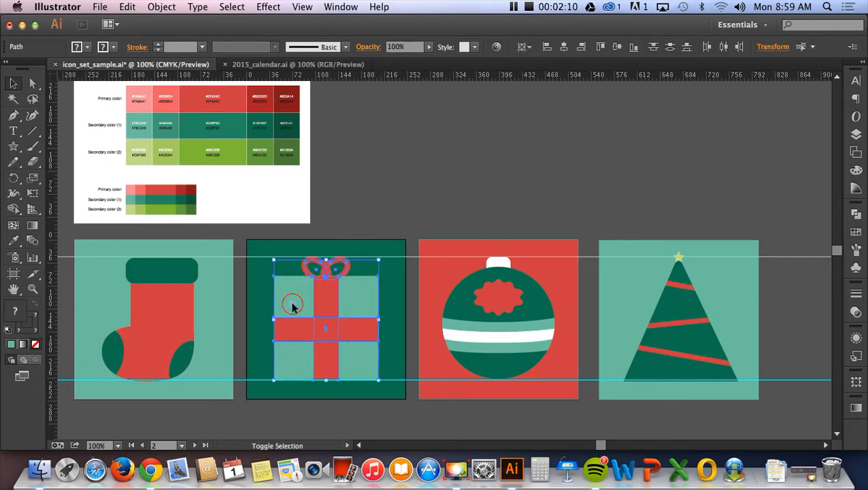
key("super+g")
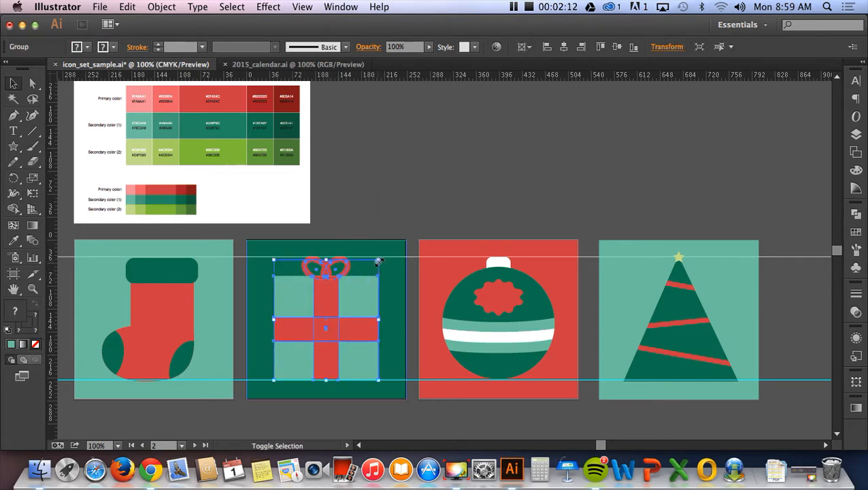
- Scale the gift group proportionally to fit between the guides and centre it horizontally on its artboard
mouse_move(379, 261)
left_mouse_down()
mouse_move(376, 310)
mouse_move(385, 255)
left_mouse_up()
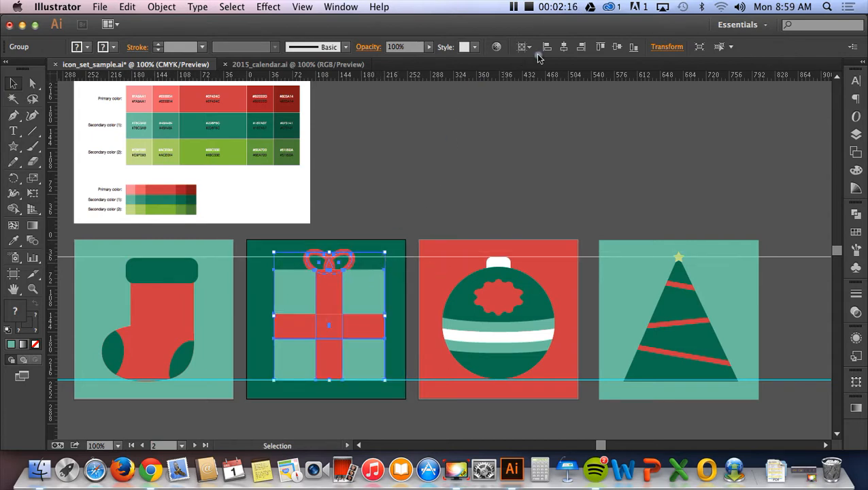
left_click(525, 117)
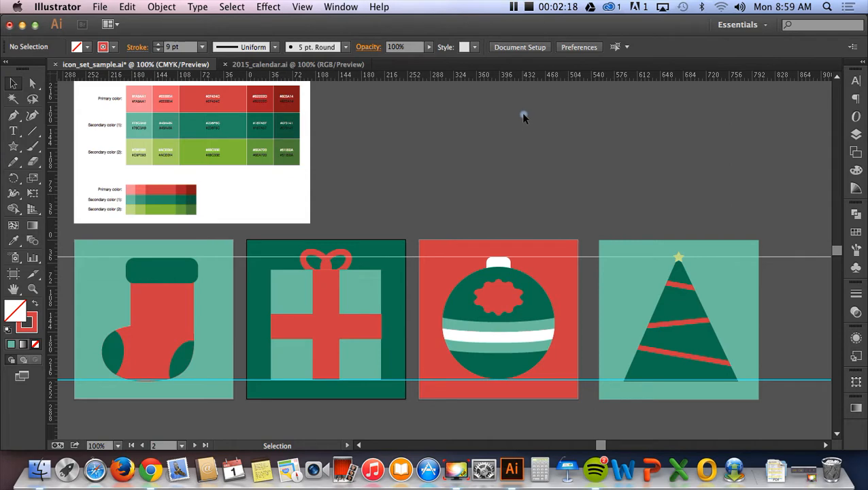
left_click(358, 299)
left_click_drag(383, 254, 378, 256)
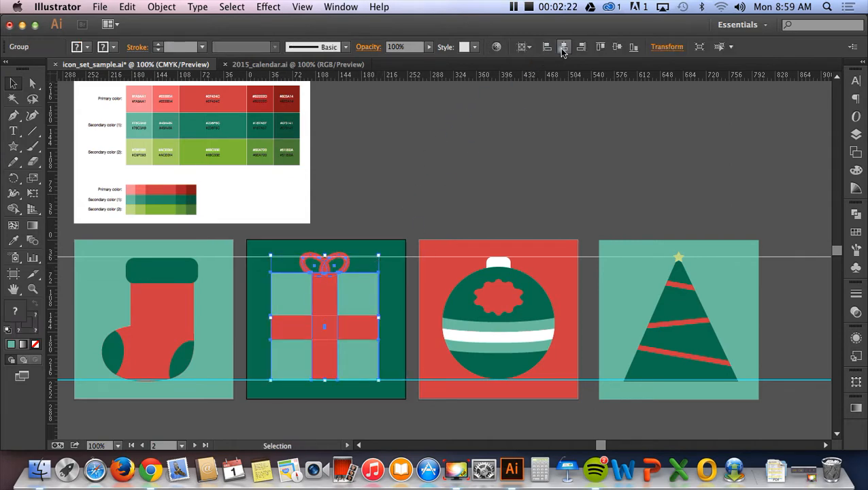
- Hide the ruler guides and save the icon set document
left_click(529, 118)
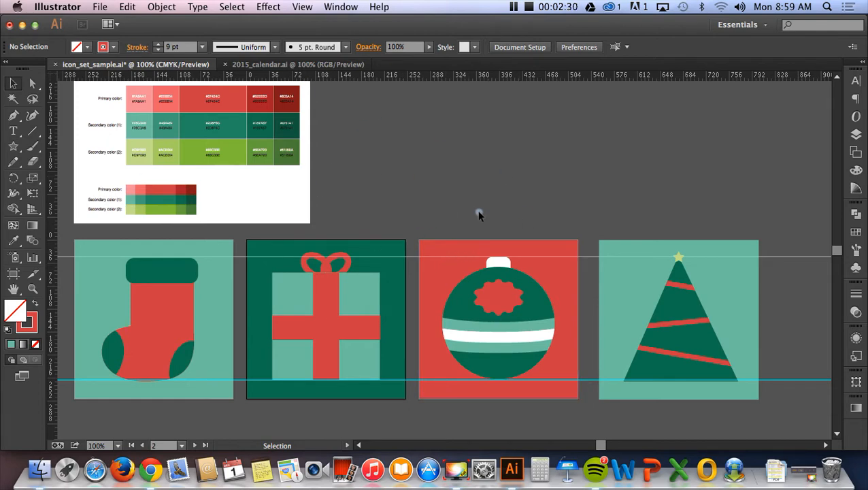
right_click(444, 167)
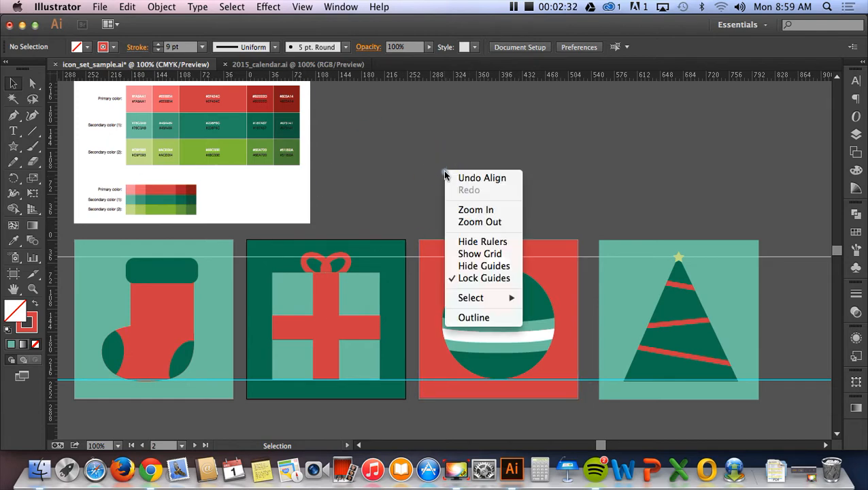
left_click(484, 266)
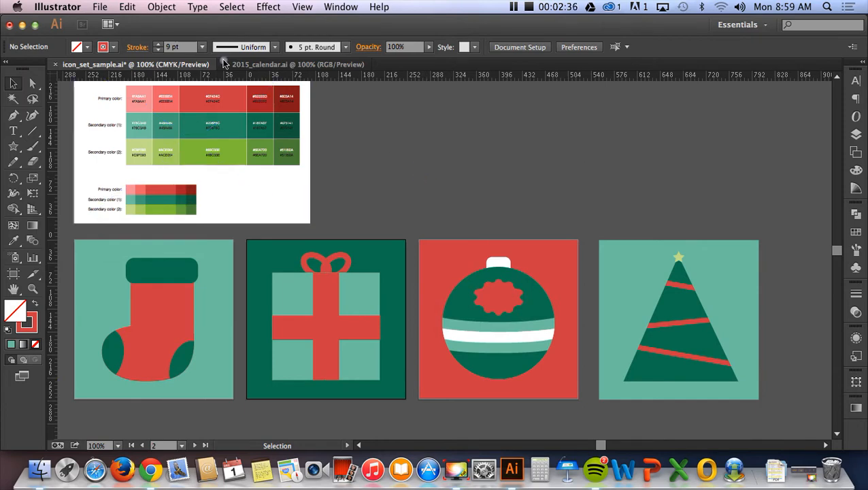
left_click(99, 7)
left_click(119, 103)
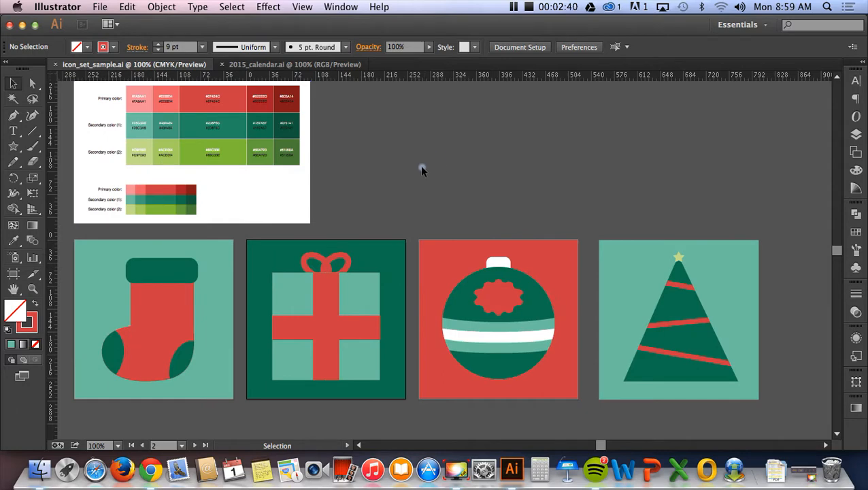
- Switch to Chrome and open the vectorgraphit.com long-shadow flat icon tutorial linked from the Seven Oh 7 blog
left_click(151, 474)
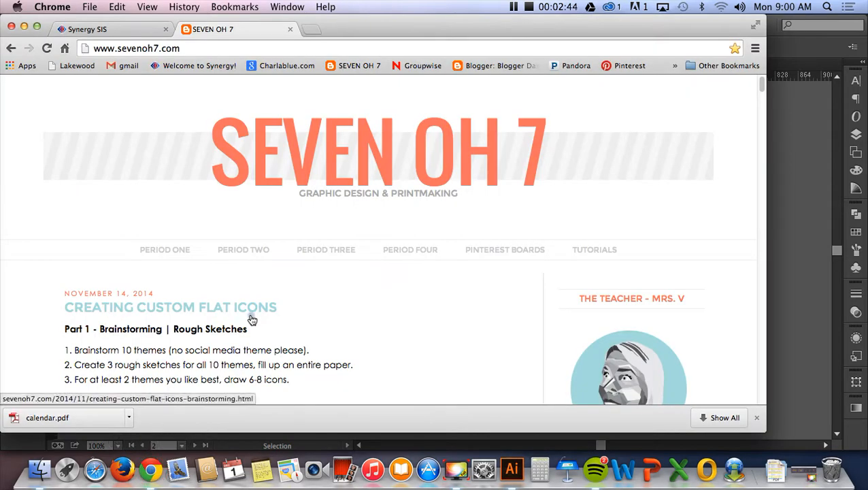
scroll(250, 313, "down", 5)
scroll(250, 314, "down", 10)
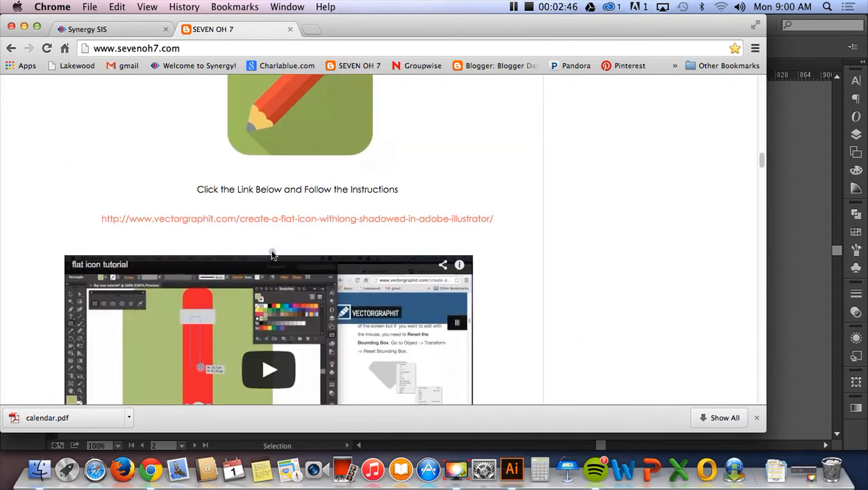
left_click(269, 225)
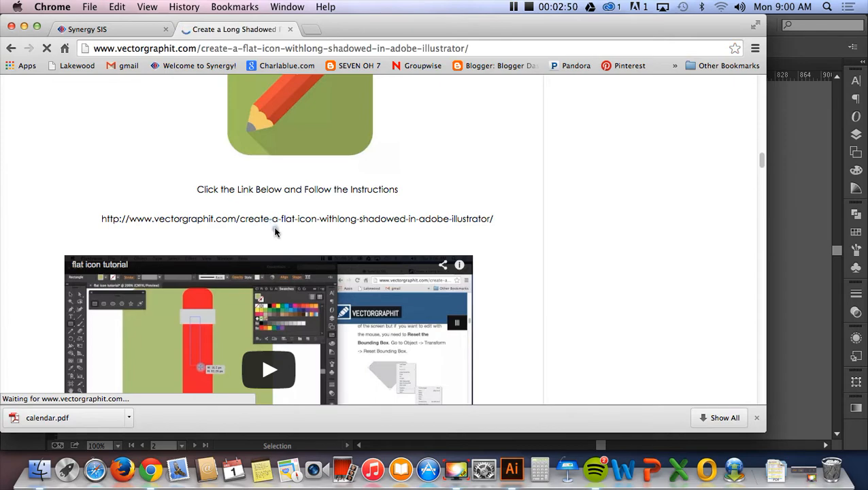
- Examine the tutorial's update section on creating a shadow for icons that are less simple or straight than a pencil
scroll(304, 263, "down", 20)
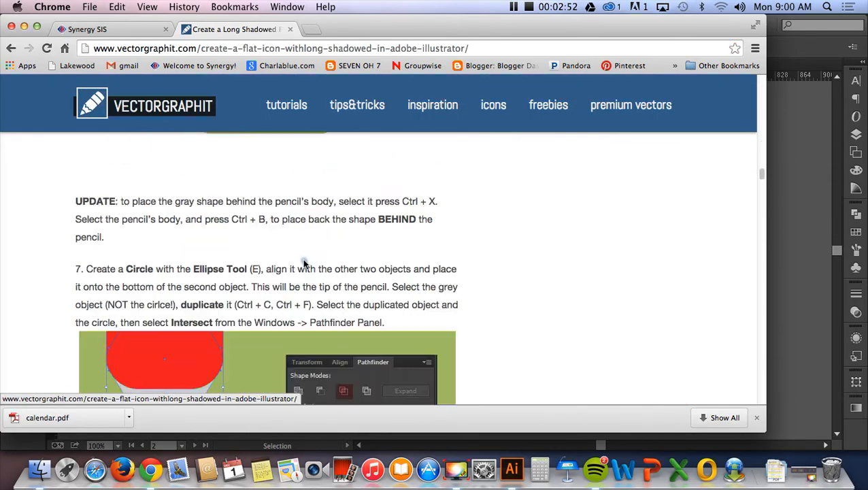
scroll(305, 264, "down", 20)
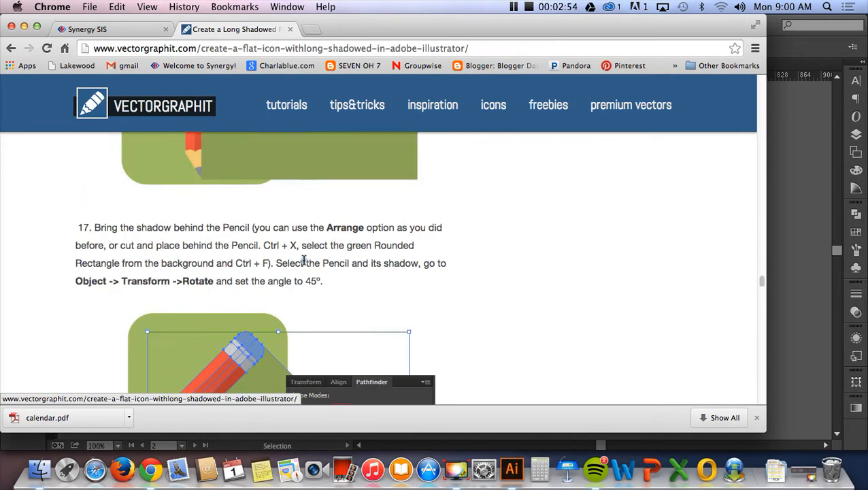
scroll(305, 264, "up", 20)
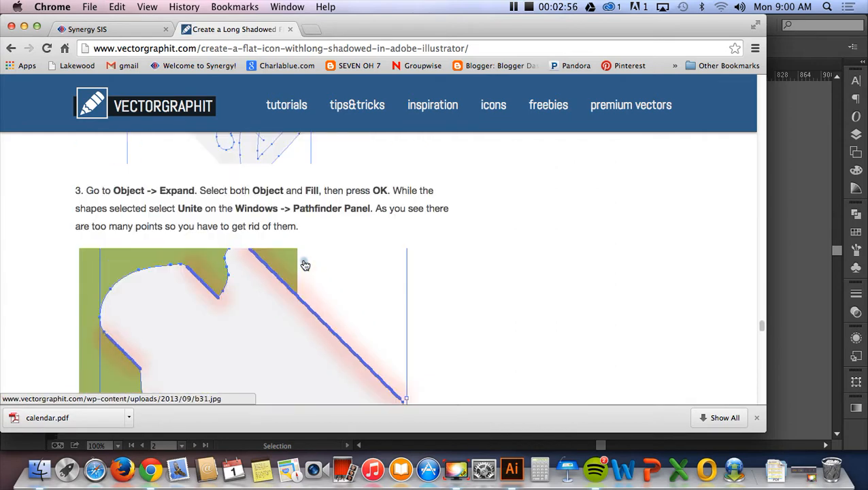
scroll(304, 264, "up", 3)
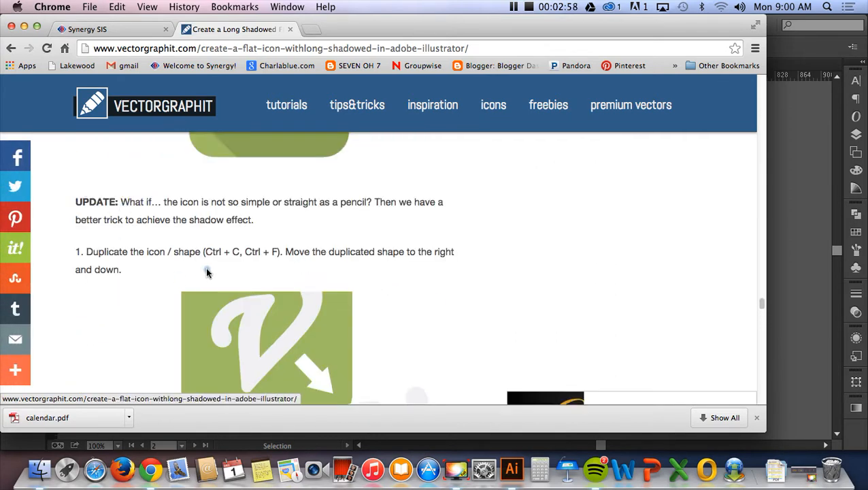
scroll(207, 271, "down", 1)
scroll(290, 300, "down", 2)
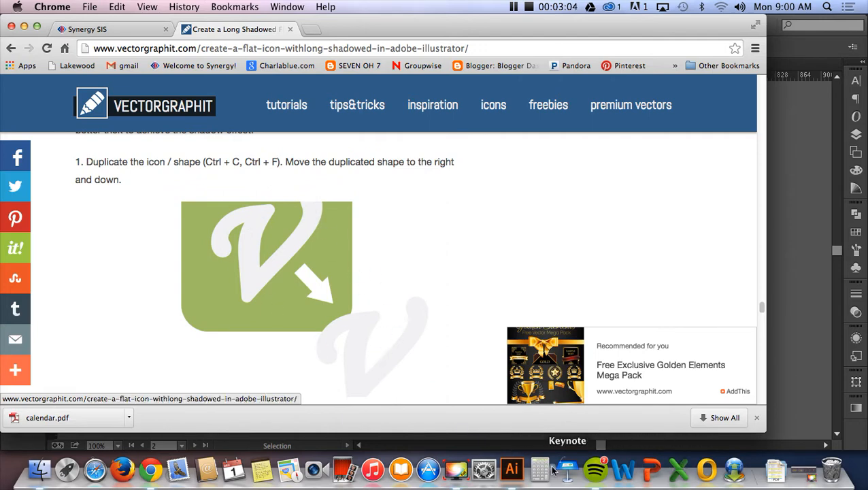
- Switch back to Illustrator and place a copy of the stocking icon on the empty canvas beside the colour palette
left_click(512, 472)
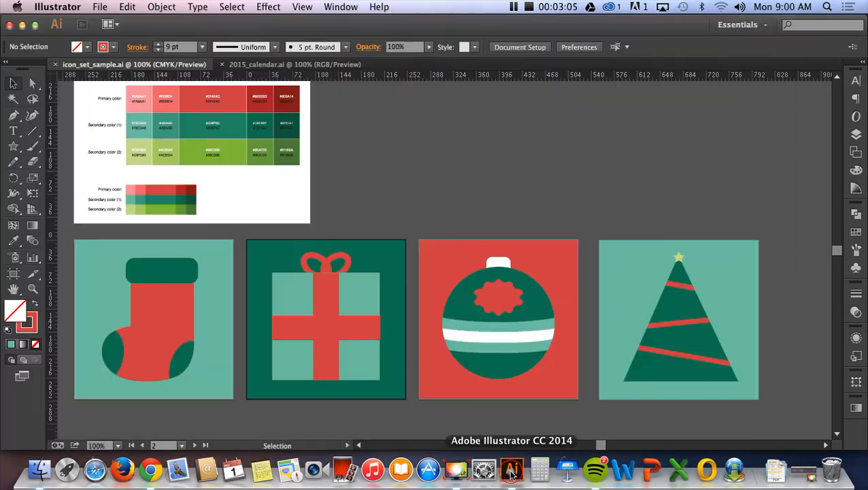
left_click(171, 288)
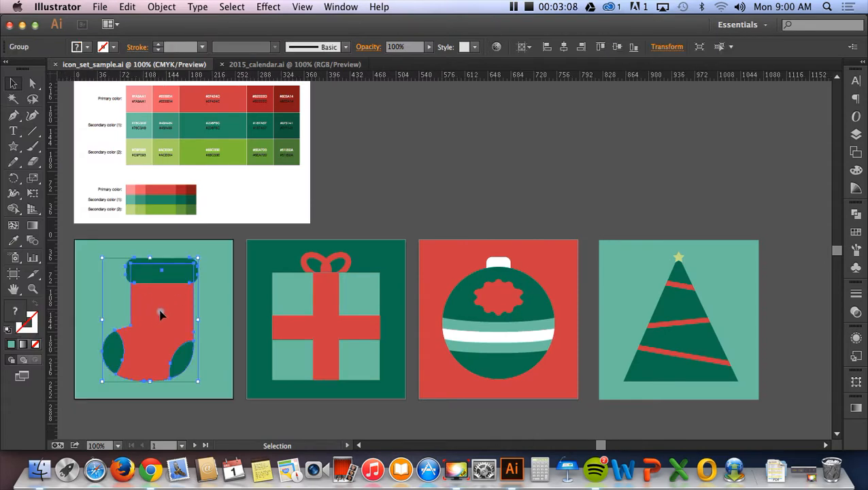
key("super+c")
key("super+v")
left_click_drag(459, 261, 386, 136)
scroll(401, 204, "up", 3)
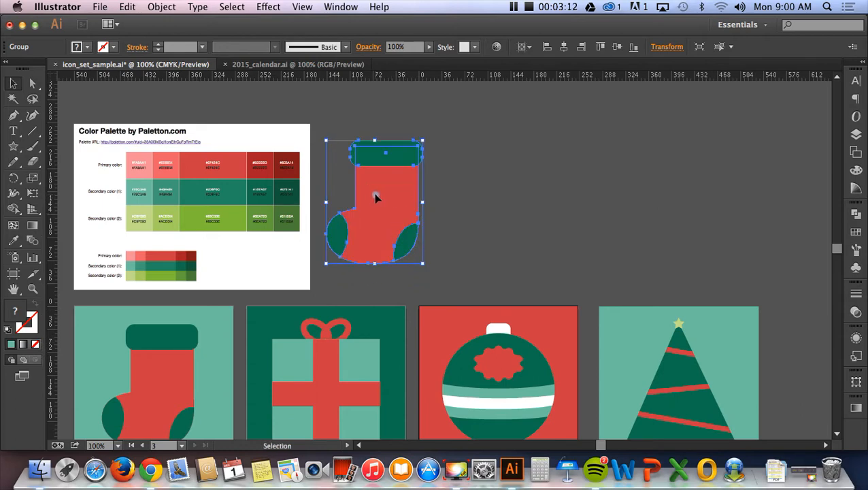
- Unite the copied stocking's parts into a single silhouette with Pathfinder
left_click(855, 215)
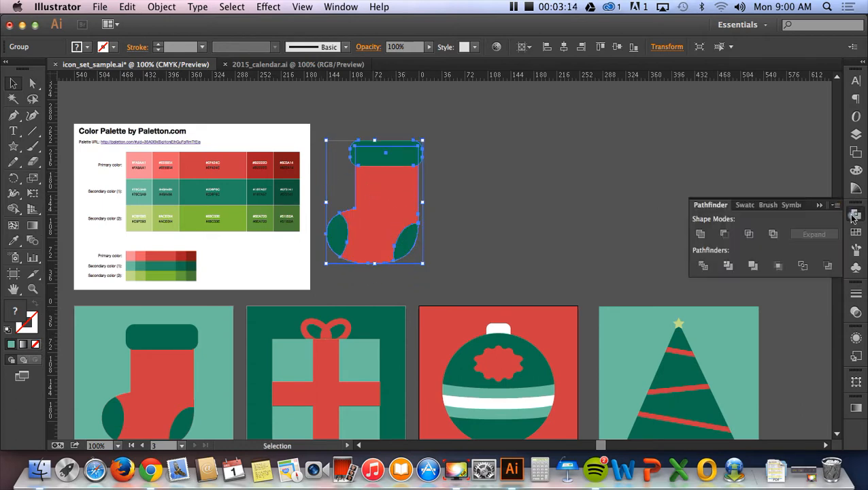
left_click(700, 234)
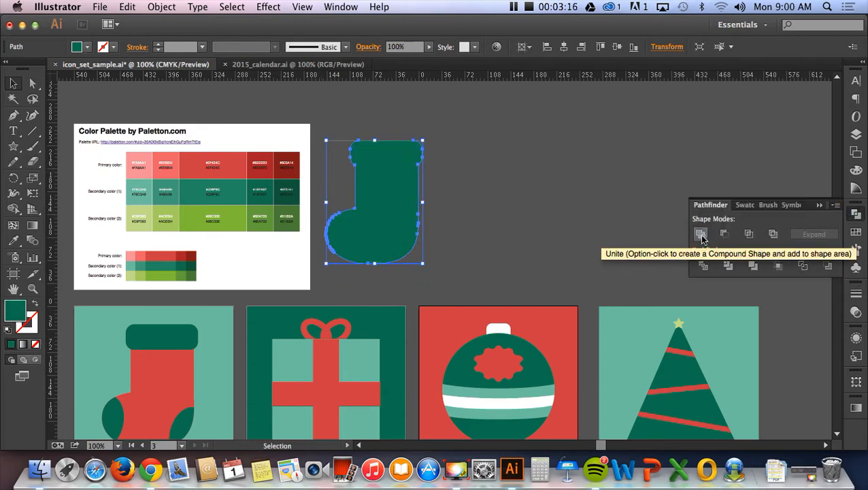
left_click(537, 175)
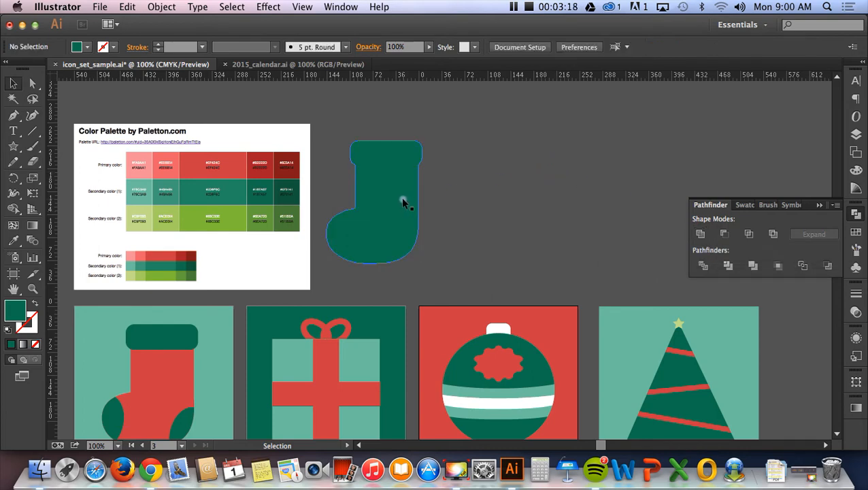
- Try to duplicate the green stocking silhouette diagonally down and to the right of the original
left_click(401, 199)
key("a")
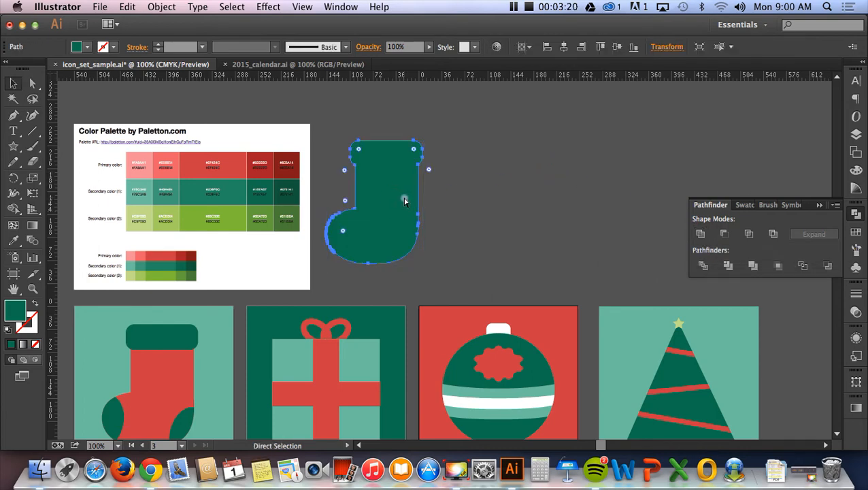
key("v")
left_click_drag(381, 195, 449, 237)
key("super+z")
left_click(391, 206, "shift")
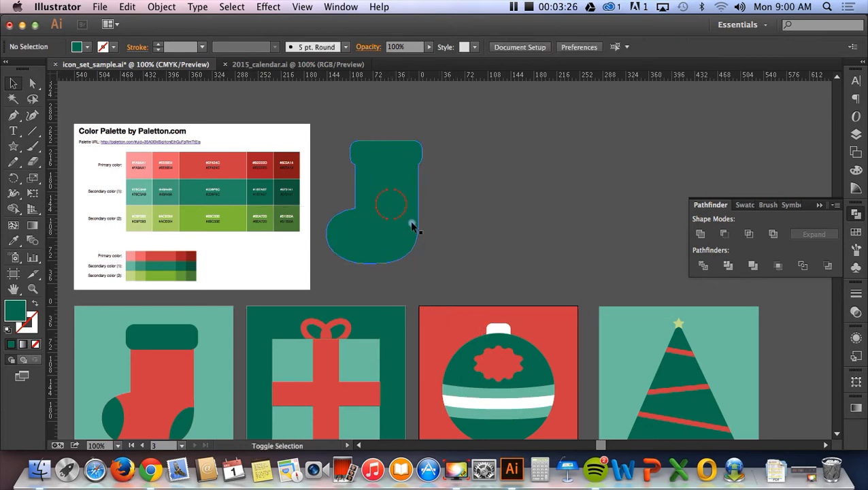
left_click_drag(390, 209, 453, 265)
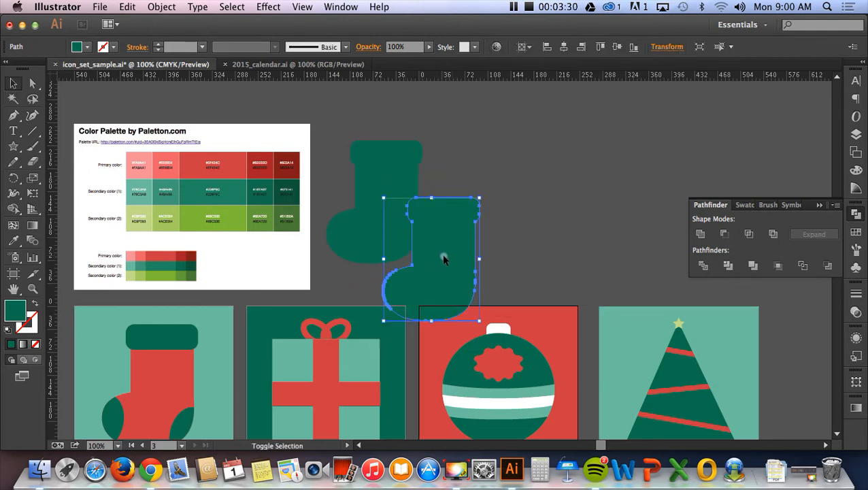
left_click_drag(444, 256, 400, 210)
key("Delete")
key("a")
left_click(379, 208)
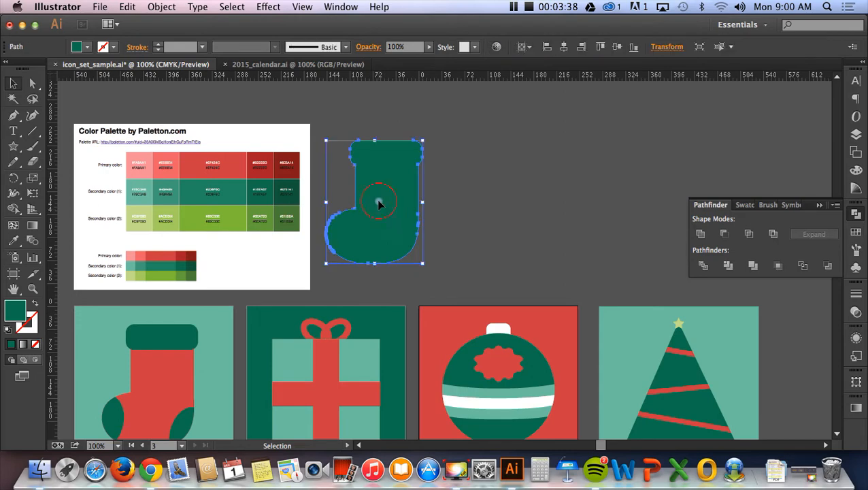
- Place a duplicate of the green stocking silhouette diagonally below and to the right of the original and select both shapes
key("v")
left_click(449, 257)
left_click_drag(393, 221, 490, 224)
left_click(384, 223, "shift")
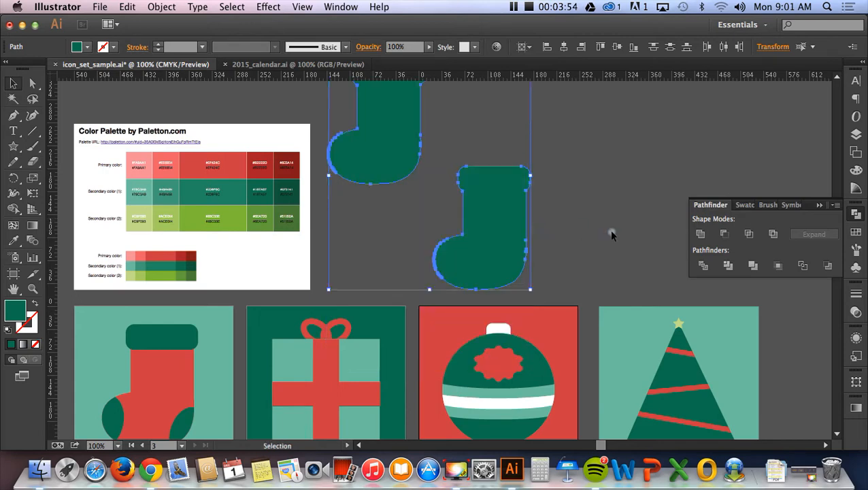
- Make a blend between the two stocking silhouettes
scroll(609, 230, "up", 3)
scroll(187, 340, "down", 10)
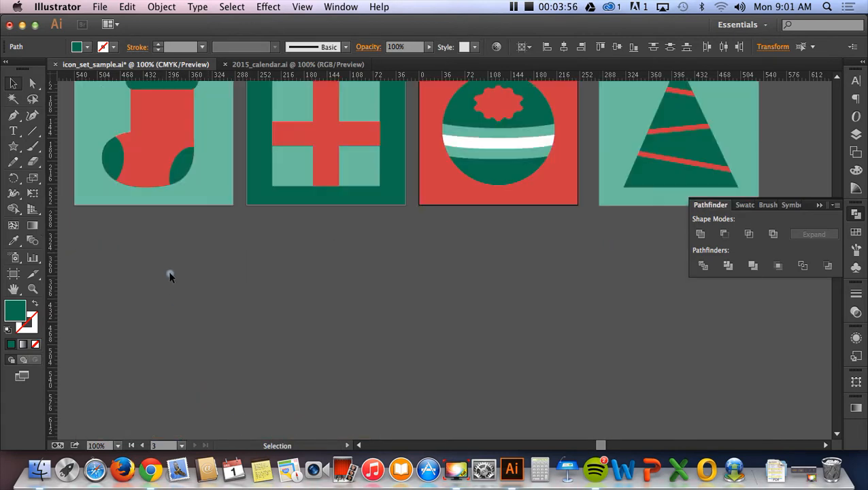
scroll(271, 261, "up", 9)
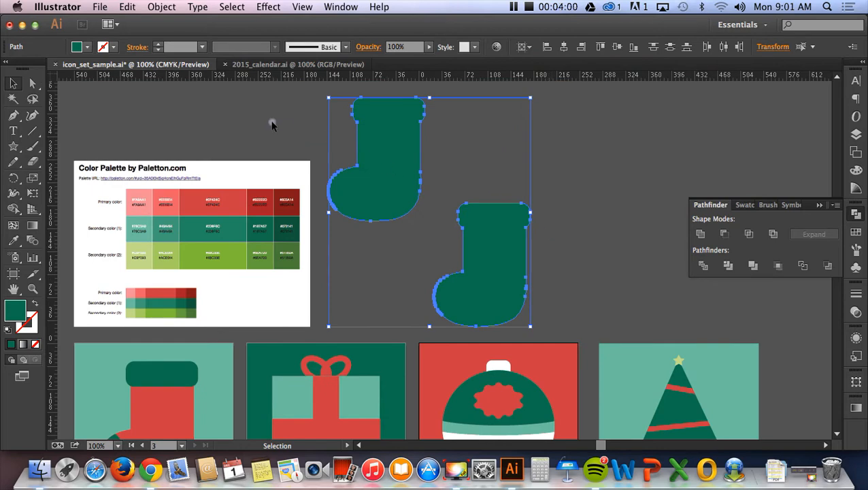
left_click(161, 7)
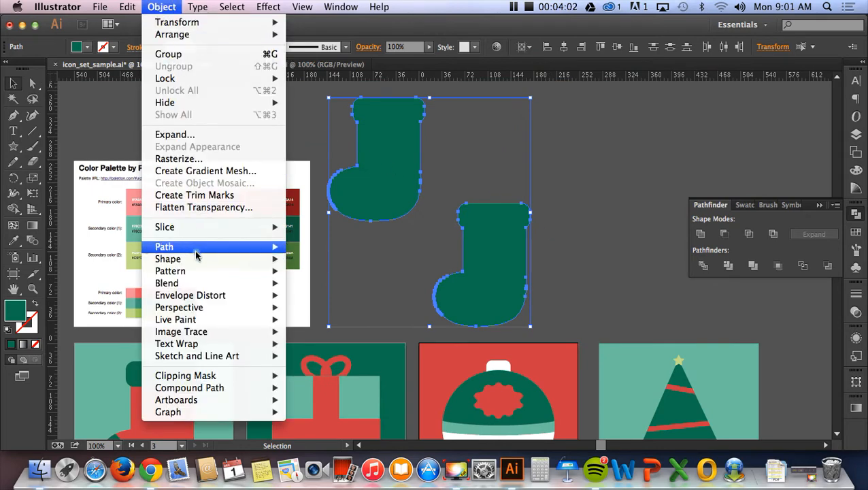
mouse_move(197, 284)
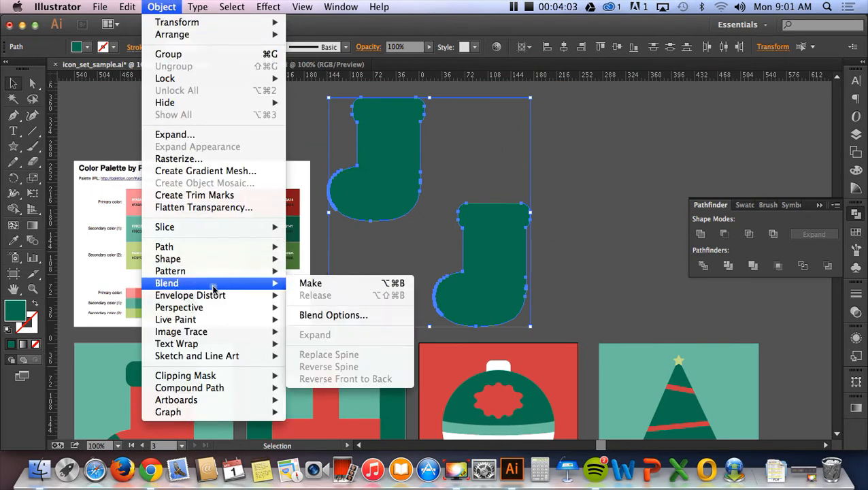
left_click(319, 284)
- Set the stocking blend's spacing to Specified Steps, with the preview turned on
left_click(162, 7)
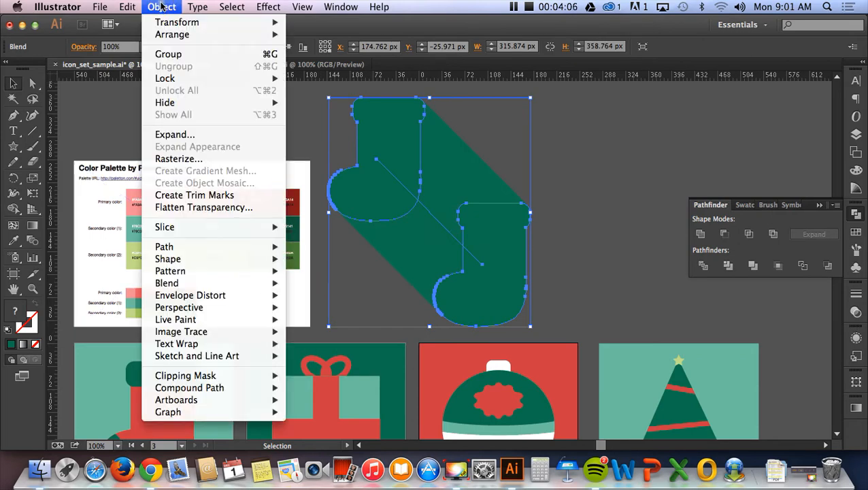
mouse_move(248, 285)
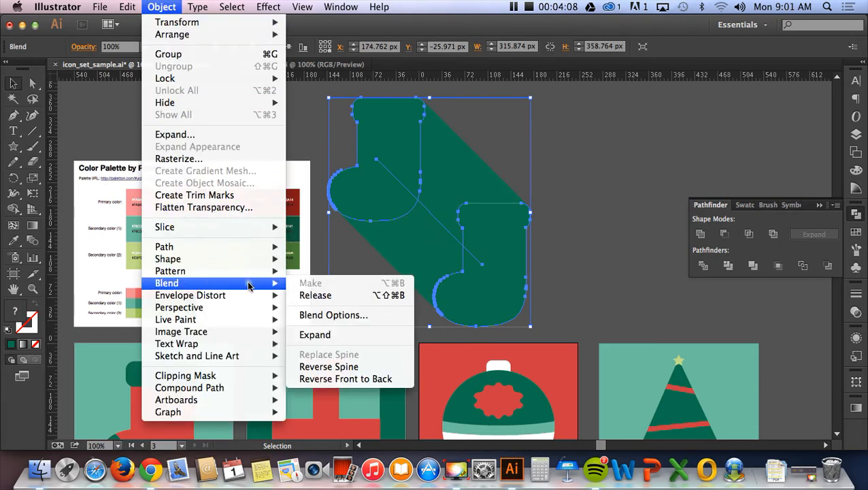
left_click(330, 314)
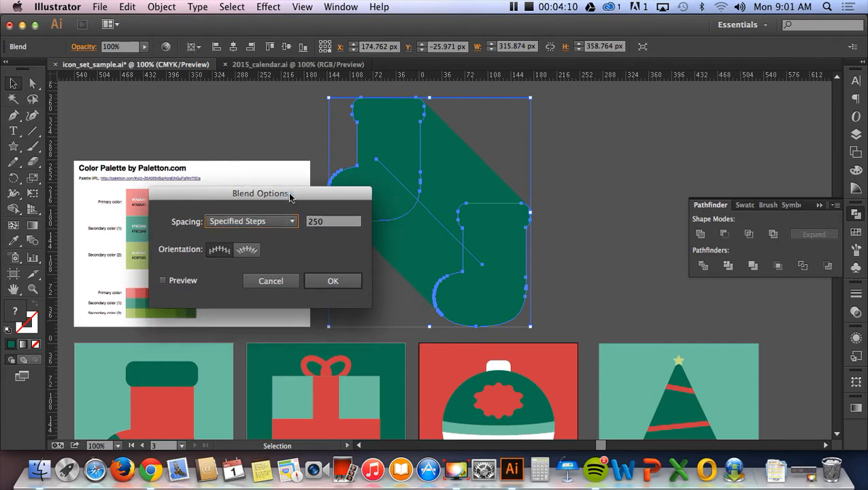
left_click_drag(290, 197, 231, 122)
left_click(224, 145)
left_click(215, 161)
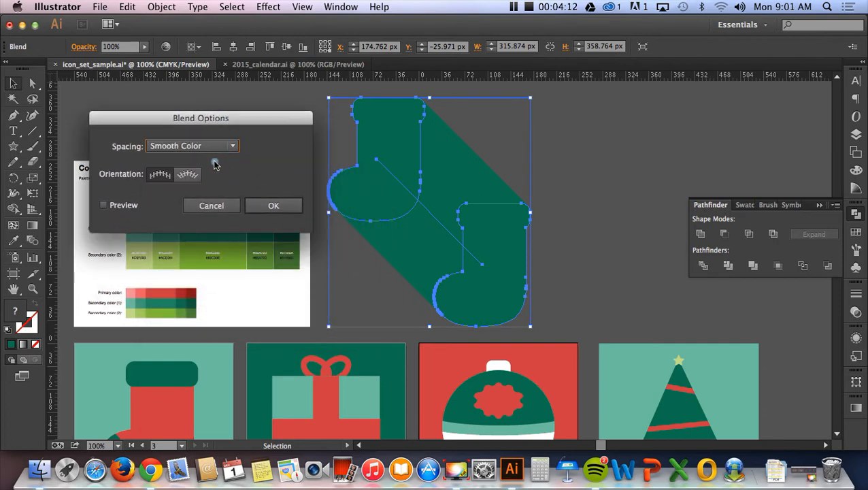
left_click(233, 146)
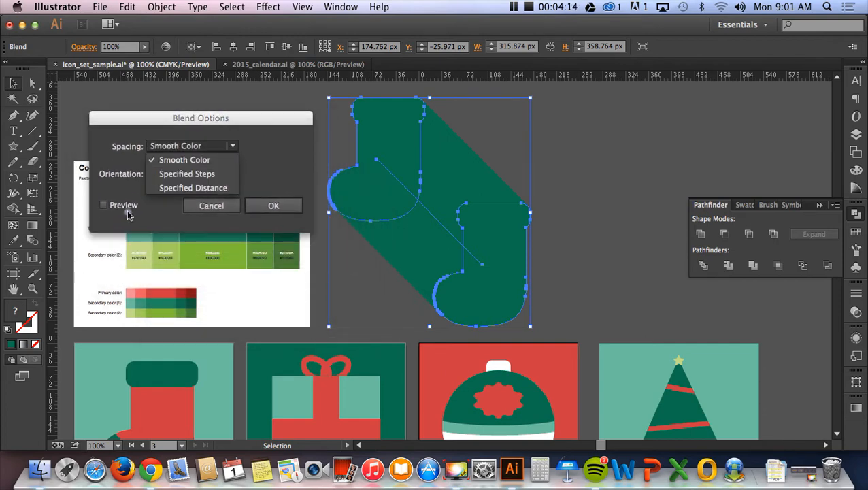
left_click(105, 206)
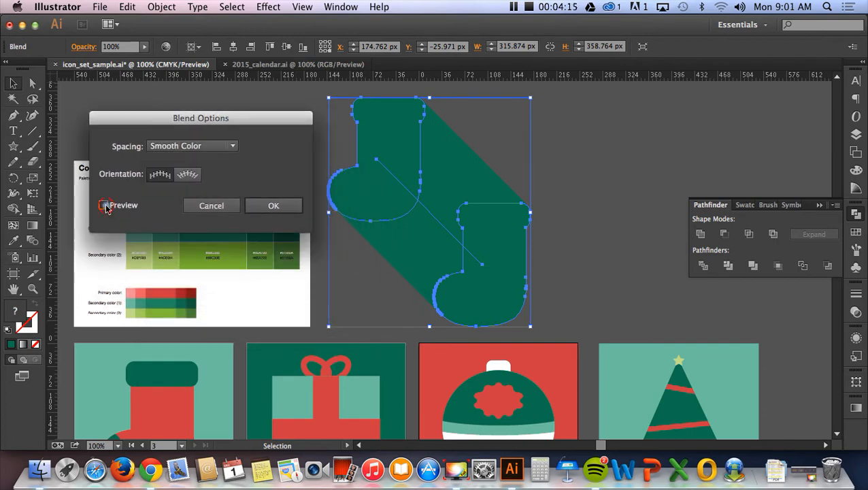
left_click(232, 146)
left_click(227, 175)
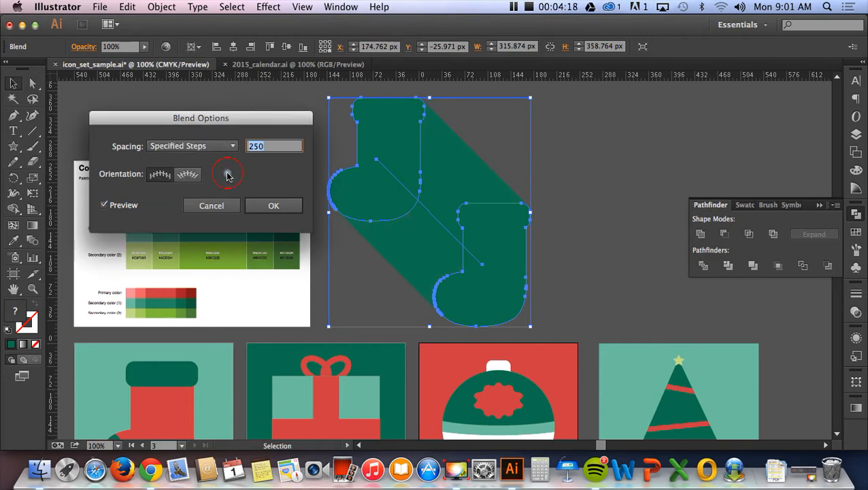
left_click_drag(271, 146, 232, 148)
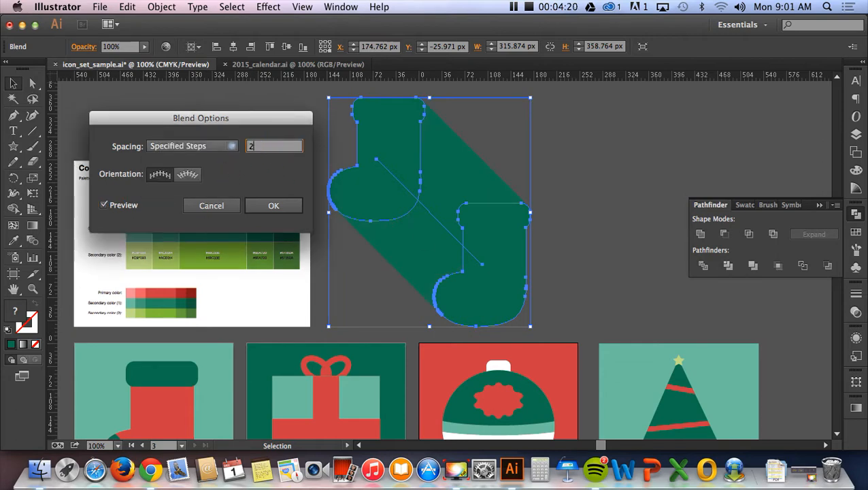
left_click(275, 205)
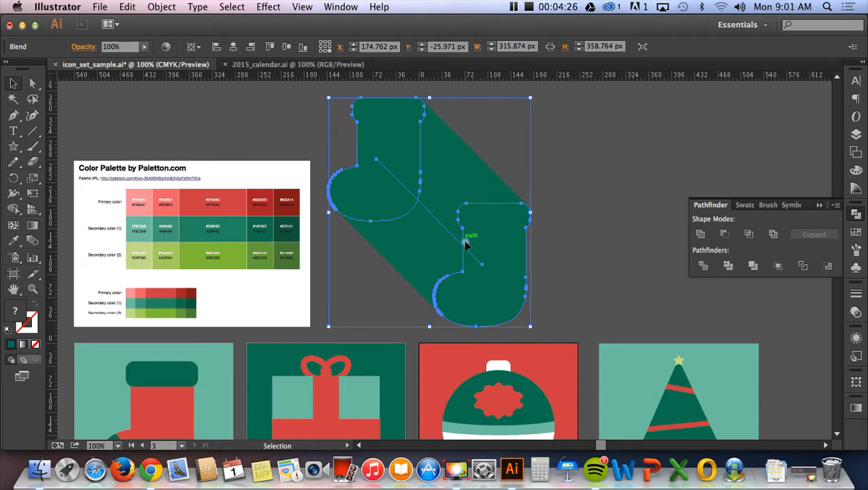
- Expand the blend's object and fill, and unite the resulting pieces into a single shadow shape with Pathfinder
left_click(161, 7)
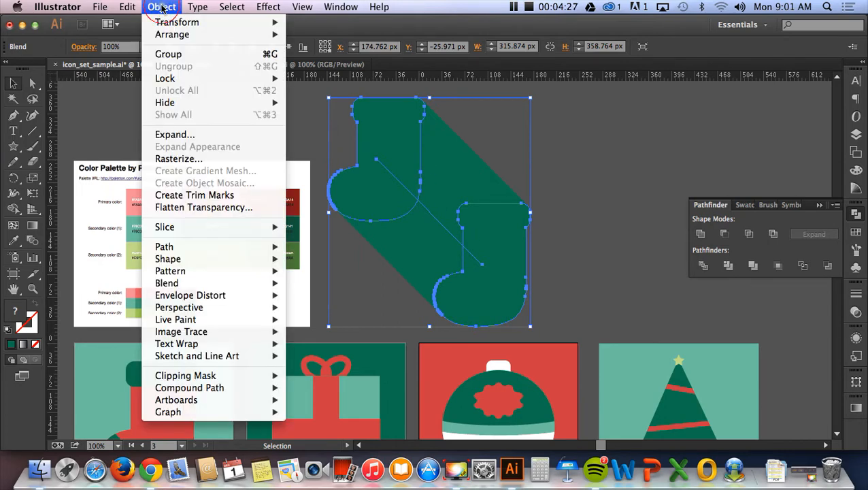
left_click(181, 134)
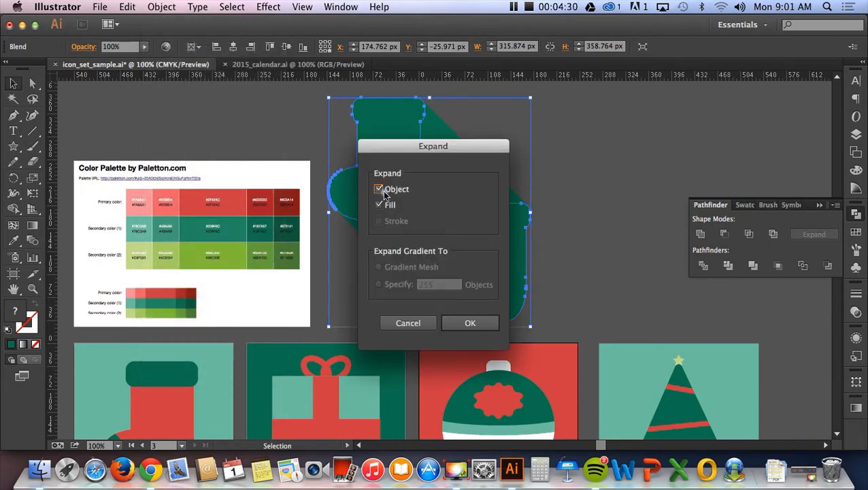
left_click(480, 323)
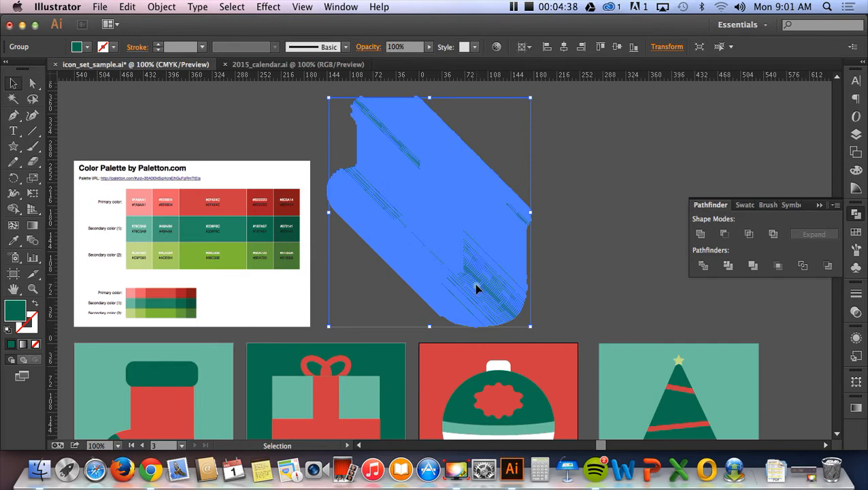
left_click(699, 234)
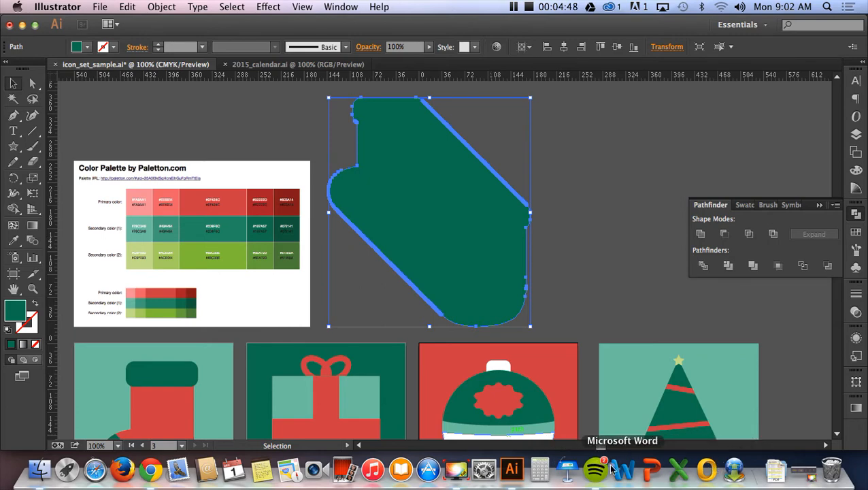
left_click(460, 471)
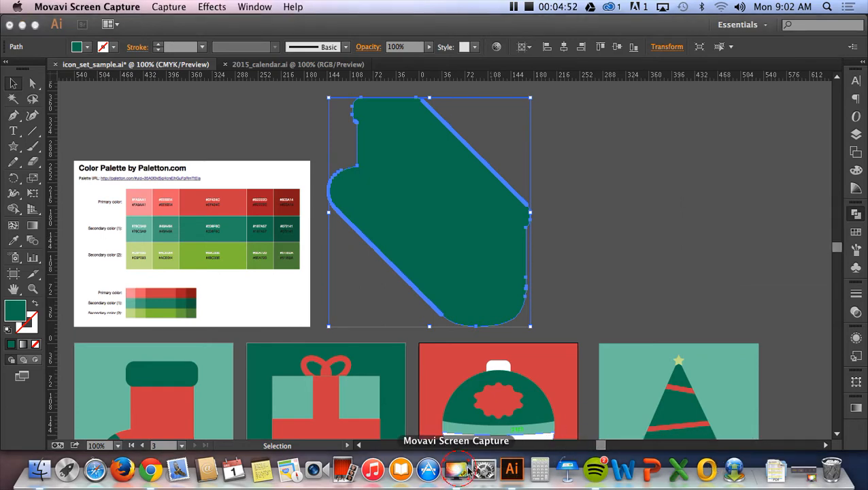
left_click(801, 469)
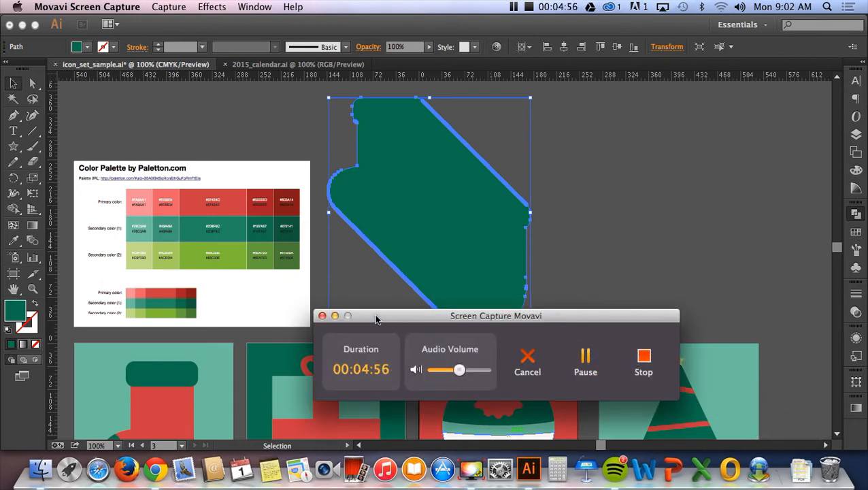
left_click(335, 316)
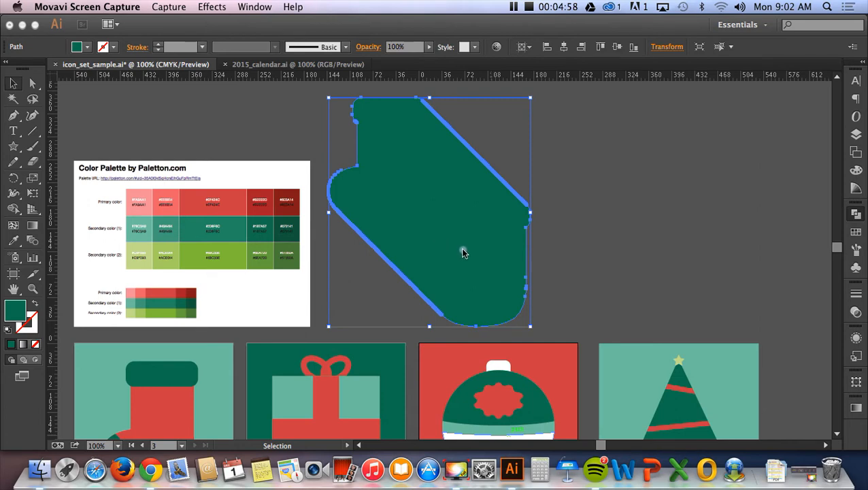
- Move the united shadow shape onto the stocking icon so that its upper end lines up with the stocking's outline
scroll(460, 248, "down", 3)
left_click(447, 146)
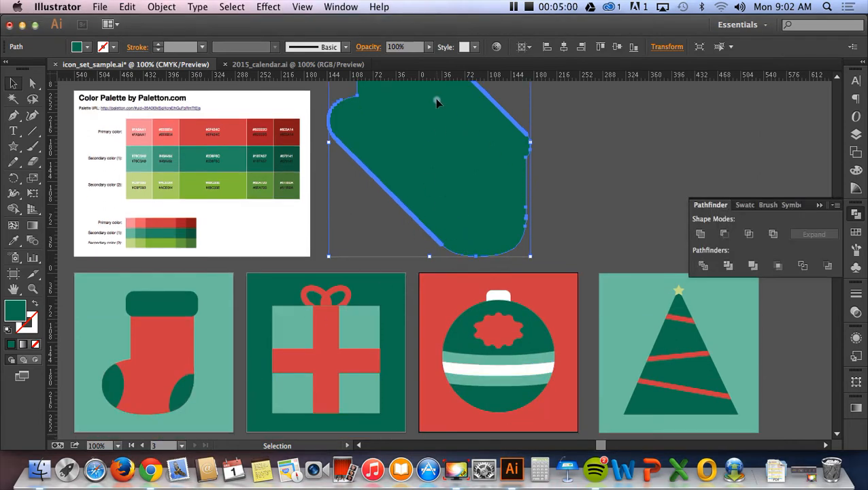
mouse_move(437, 102)
left_mouse_down()
mouse_move(249, 351)
mouse_move(213, 373)
mouse_move(196, 377)
mouse_move(197, 370)
left_mouse_up()
scroll(197, 369, "down", 3)
left_click(131, 403)
left_click(175, 357)
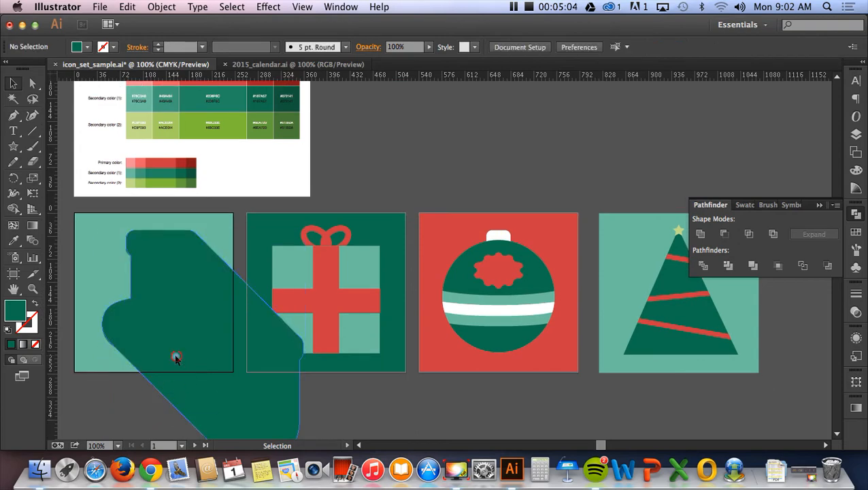
- Send the light teal background square of the stocking icon to the back
left_click(87, 354)
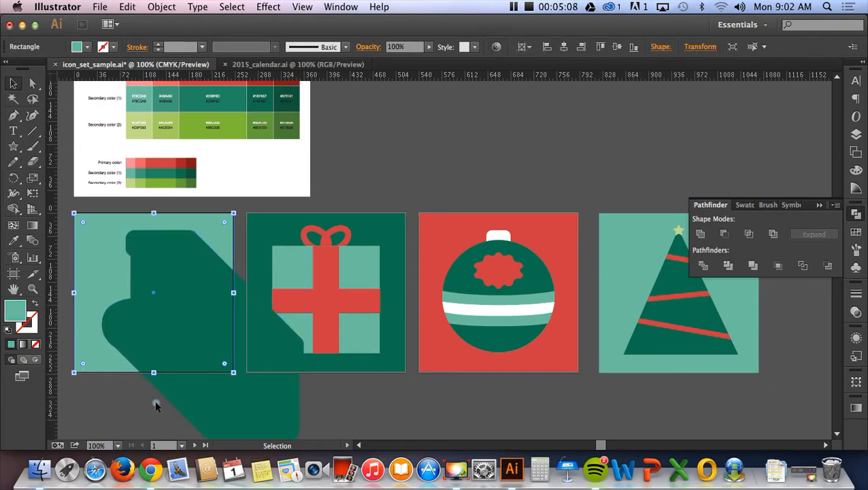
right_click(188, 389)
mouse_move(297, 426)
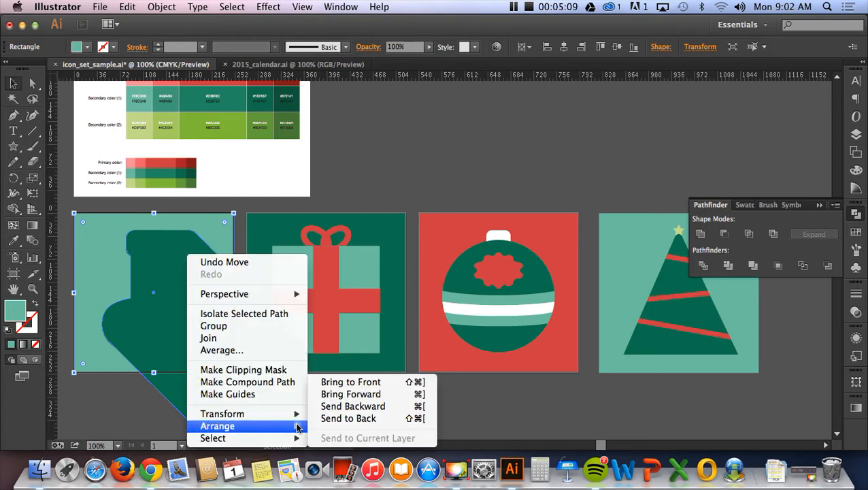
left_click(348, 419)
- Send the long shadow shape to the back, behind the stocking
left_click(107, 411)
left_click(174, 389)
right_click(174, 389)
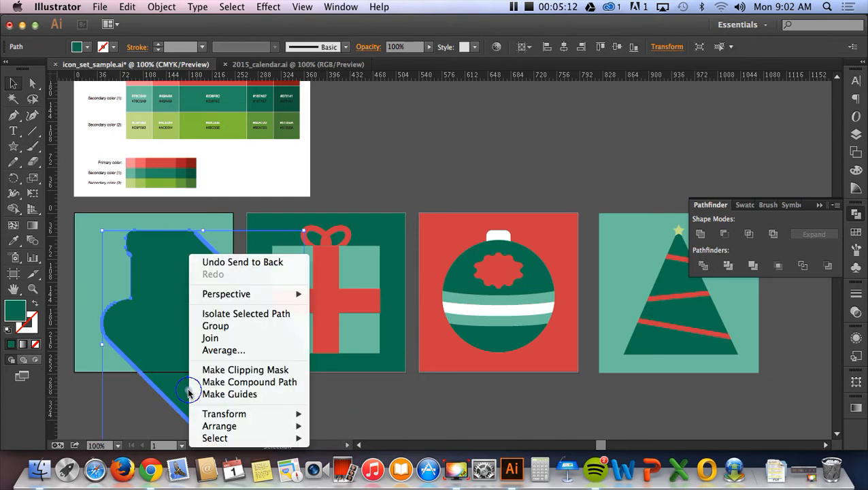
mouse_move(297, 425)
left_click(325, 420)
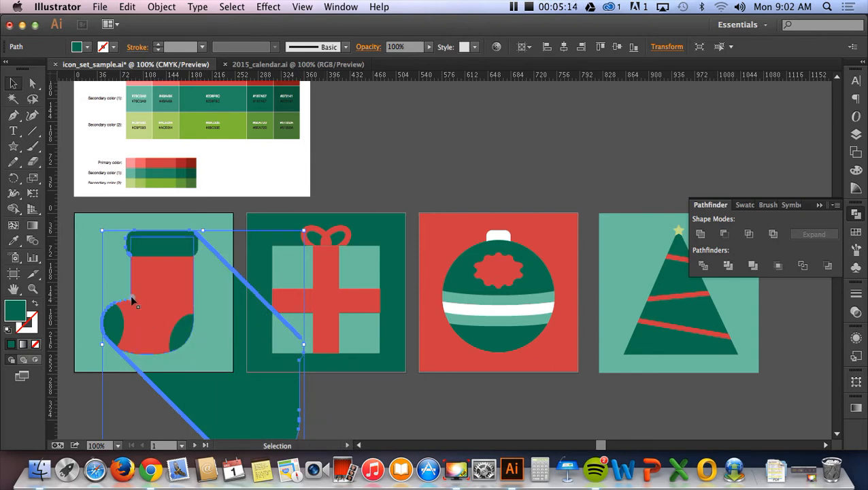
- Send the stocking icon's background square to the back, beneath the long shadow shape
left_click(88, 359)
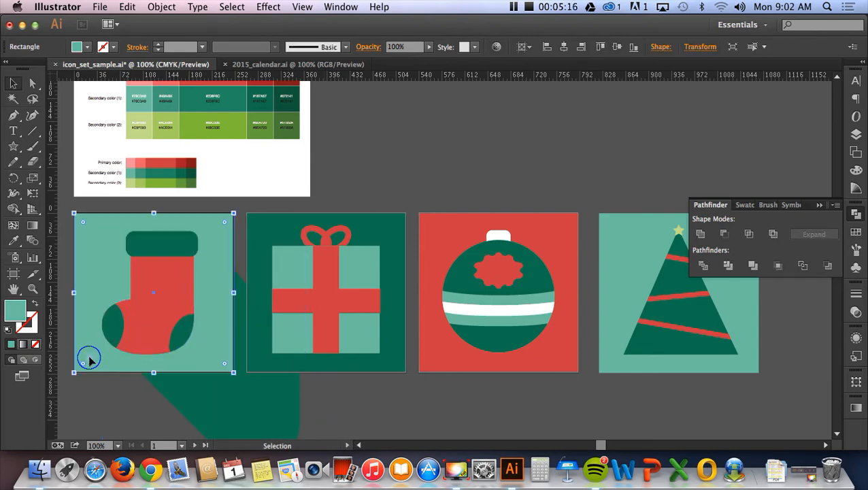
right_click(89, 358)
mouse_move(121, 428)
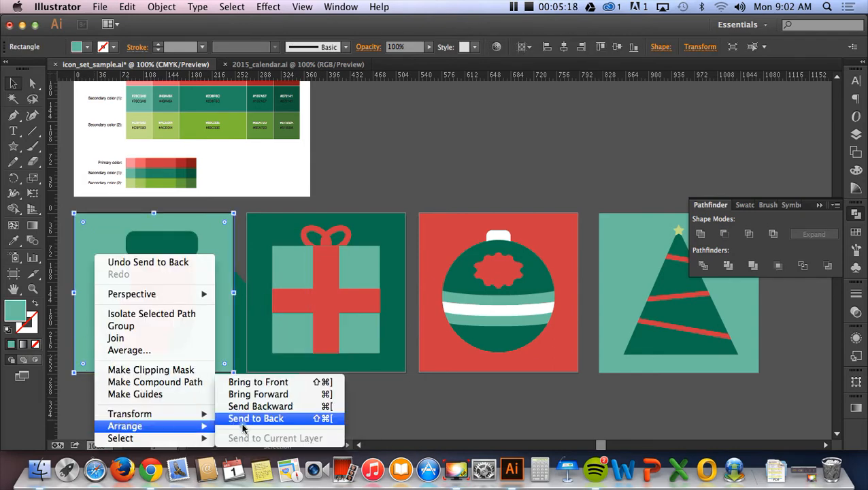
left_click(256, 418)
left_click(96, 410)
left_click(187, 403)
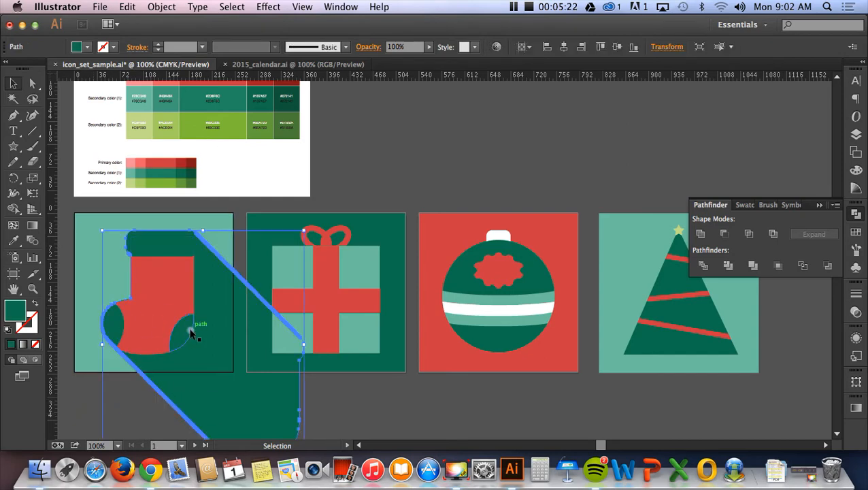
scroll(62, 307, "up", 2)
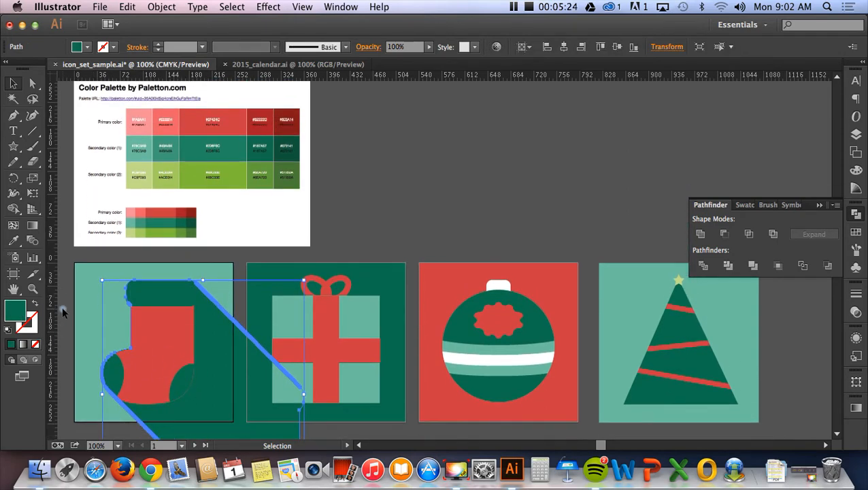
left_click(68, 249)
left_click(101, 281)
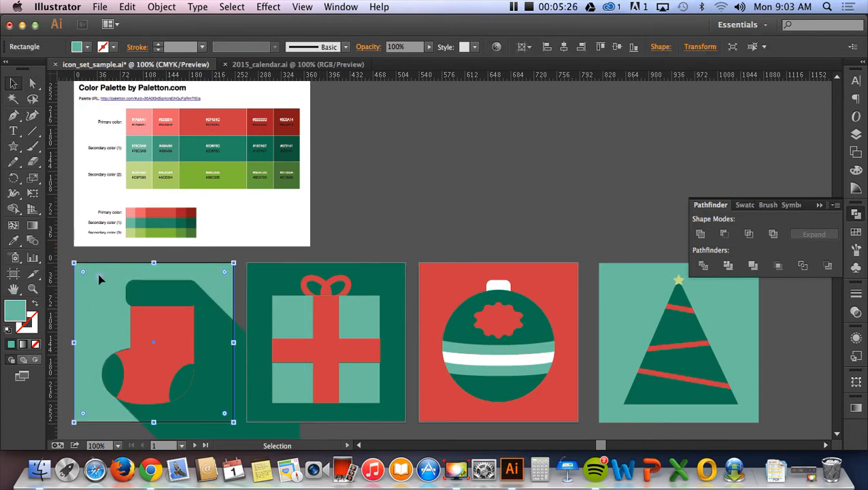
key("i")
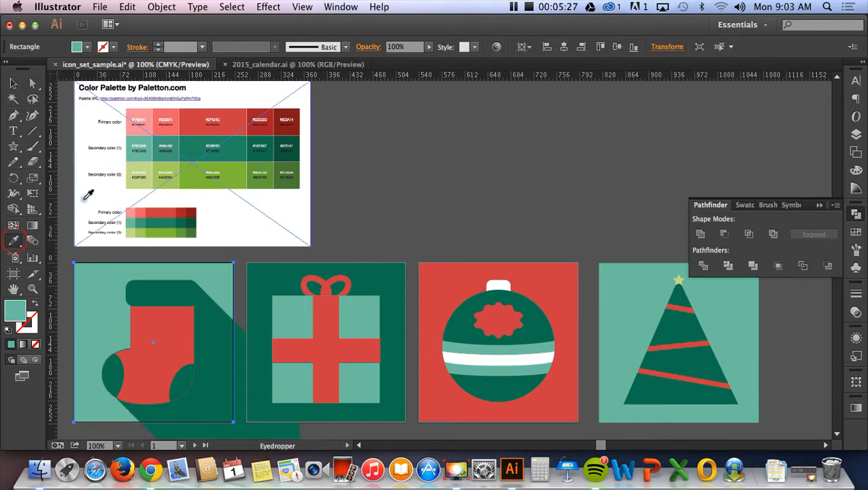
left_click(164, 138)
left_click(163, 138)
key("v")
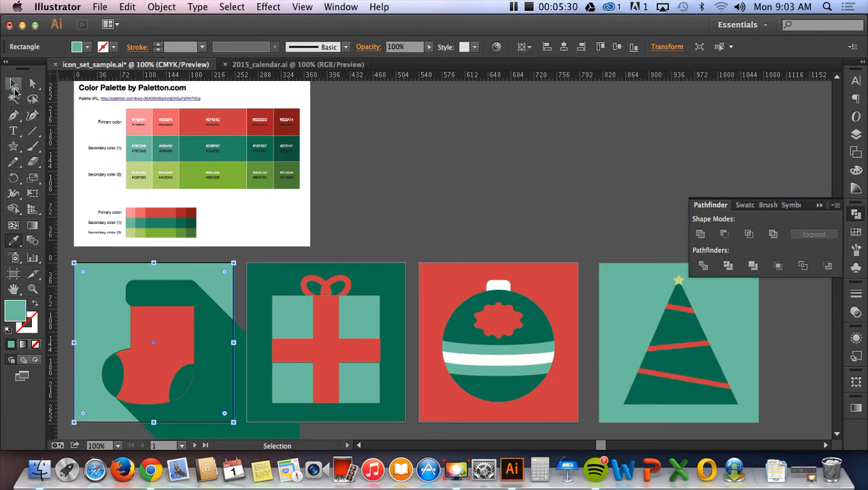
- Recolor the stocking's long shadow with the second green shade of the palette's Secondary color (1) row, using the Eyedropper, and deselect it
left_click(270, 311)
left_click(231, 336)
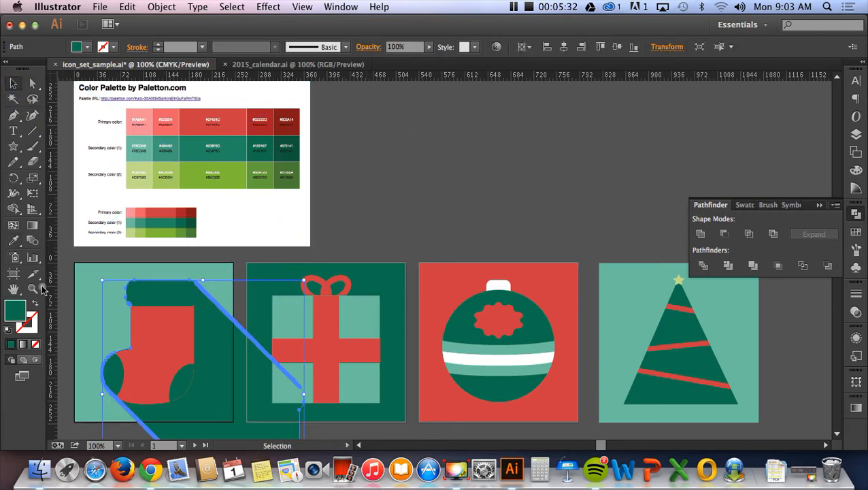
left_click(13, 240)
left_click(170, 138)
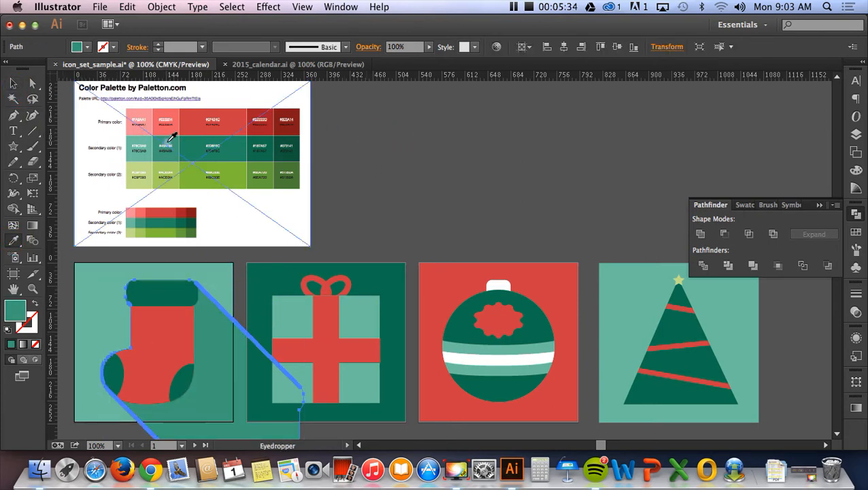
left_click(13, 83)
left_click(529, 187)
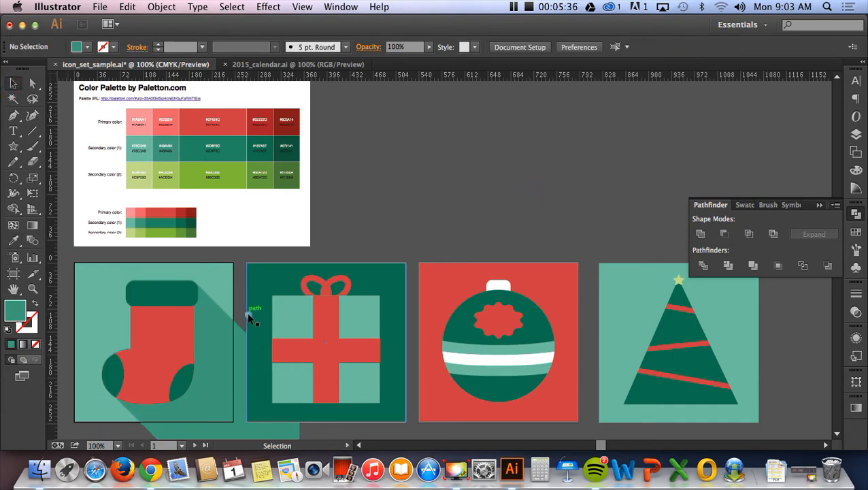
left_click(187, 285)
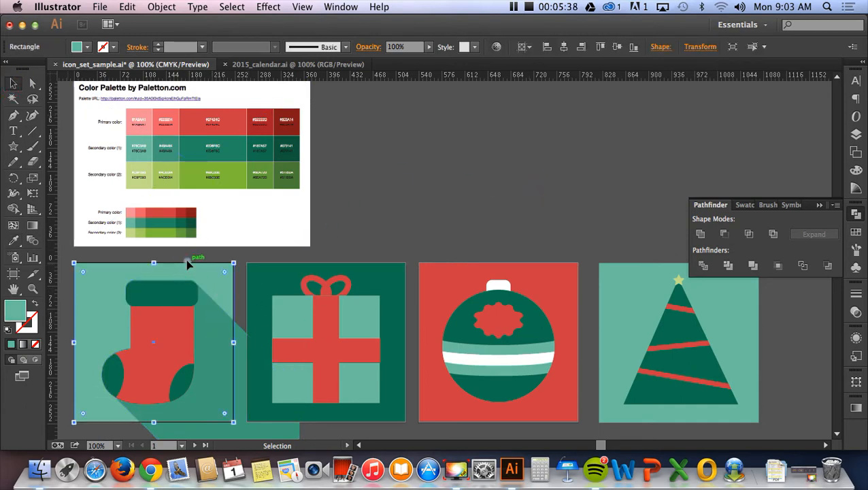
left_click(209, 317)
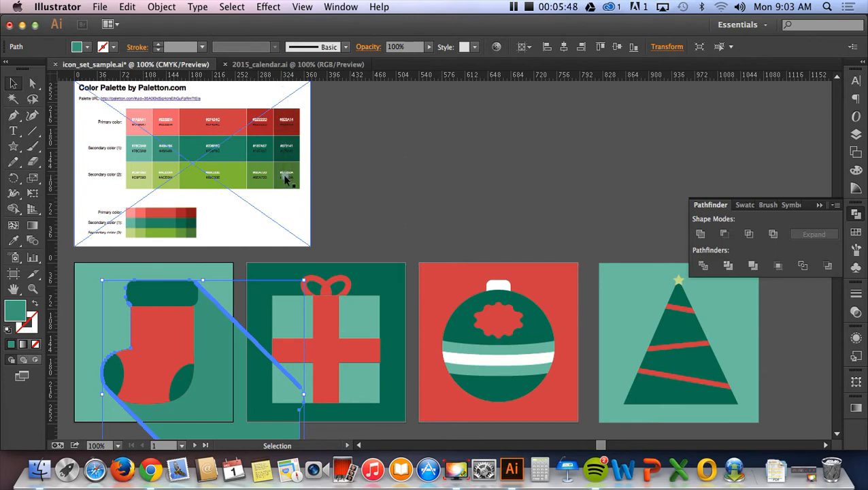
left_click(364, 203)
scroll(364, 203, "down", 3)
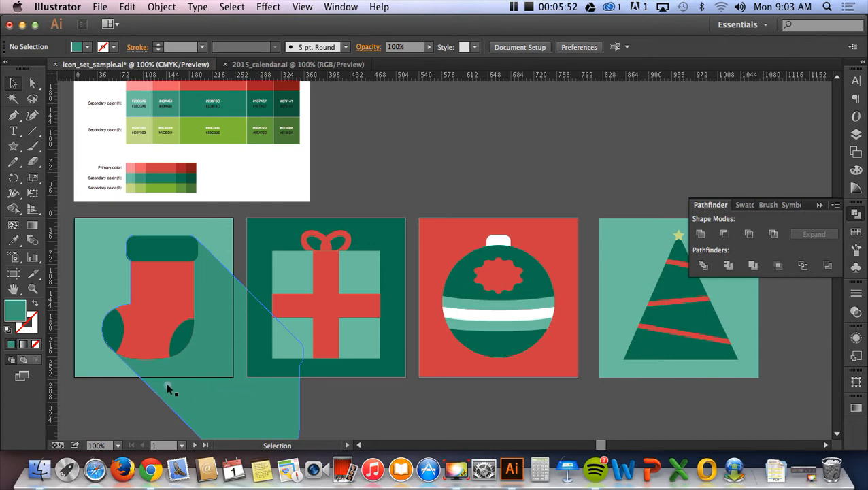
- Paste a copy of the stocking's background square in front and intersect it with the long shadow to crop the shadow to the square
left_click(96, 358)
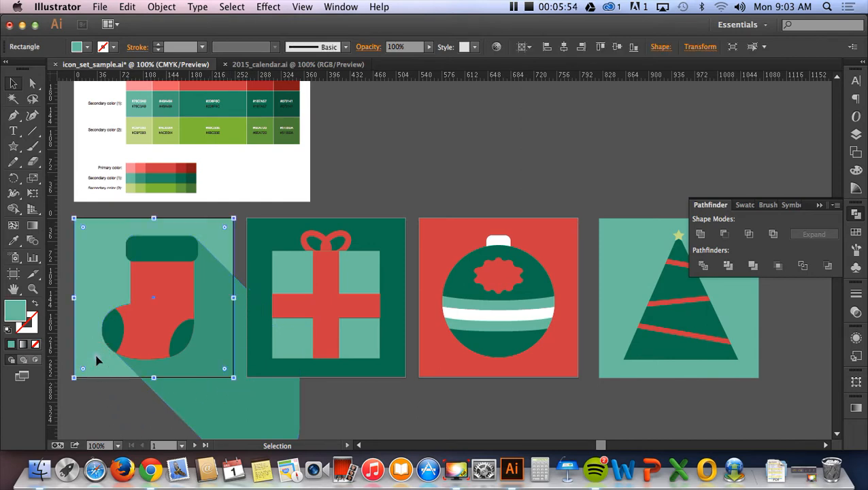
key("a")
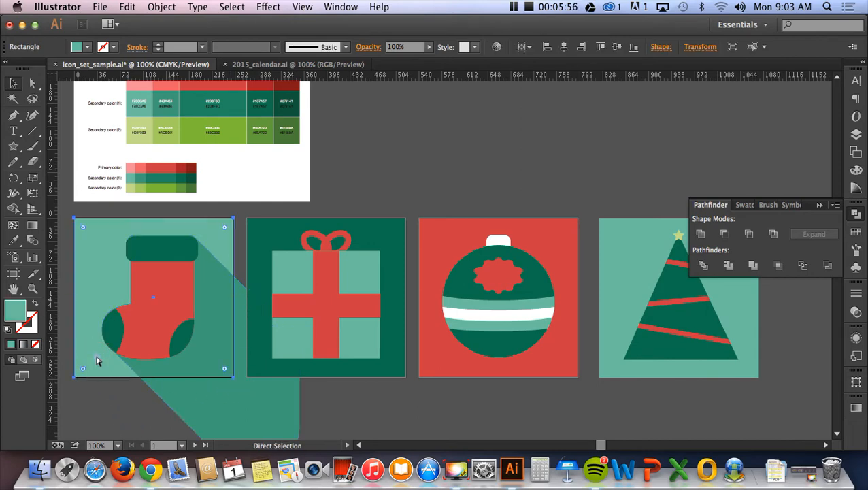
key("v")
key("super+f")
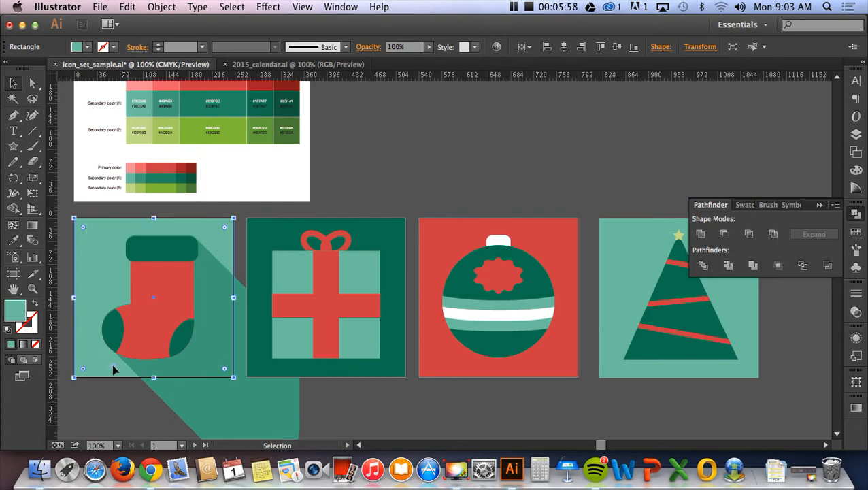
left_click(219, 406, "shift")
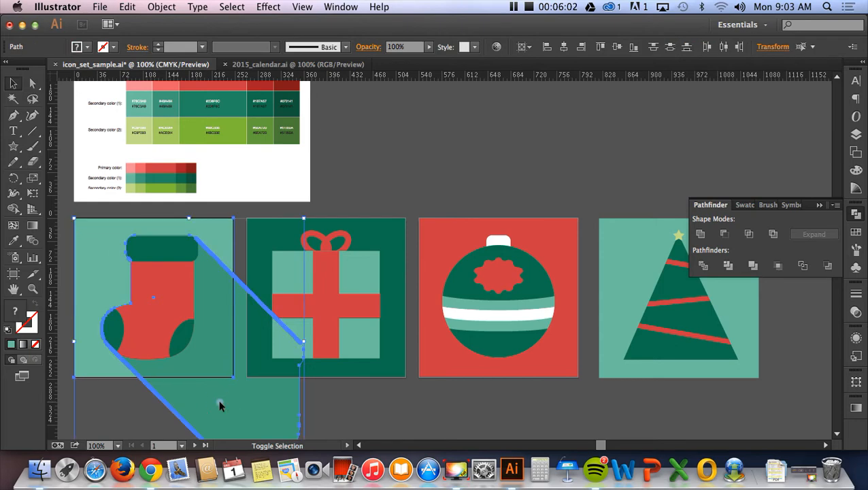
left_click(750, 234)
left_click(495, 163)
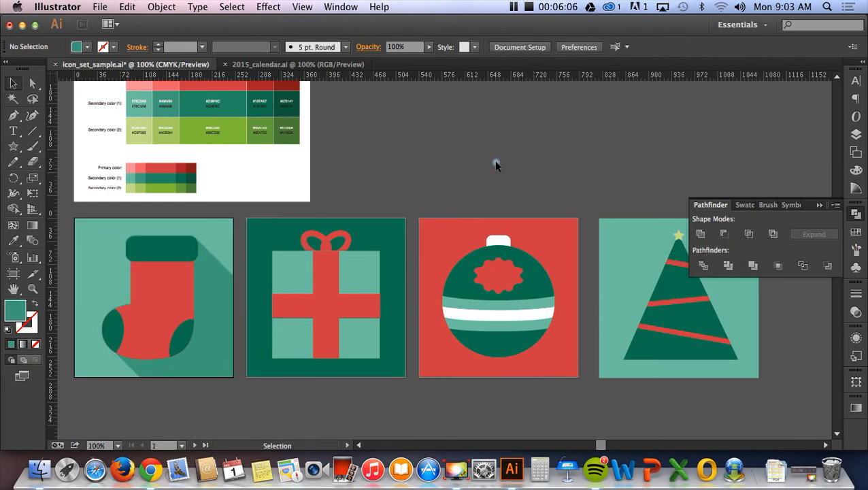
- Duplicate the gift group and place the copy above the icon row, beside the color palette
left_click(321, 279)
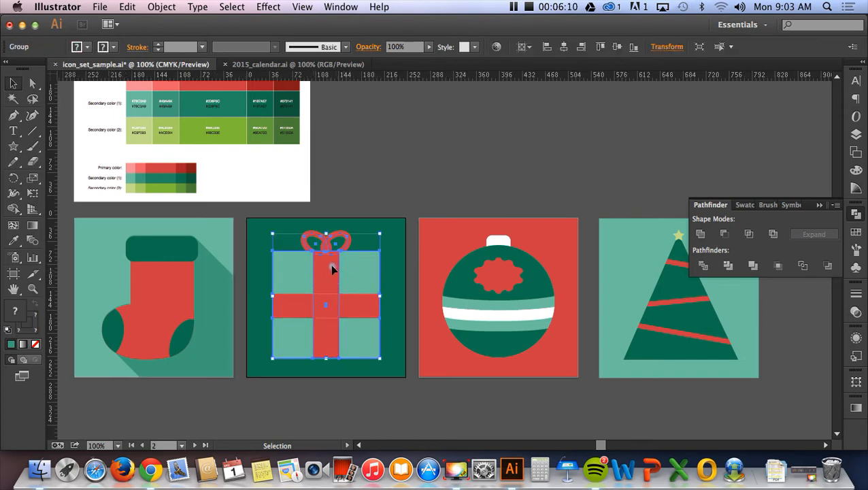
left_click(128, 7)
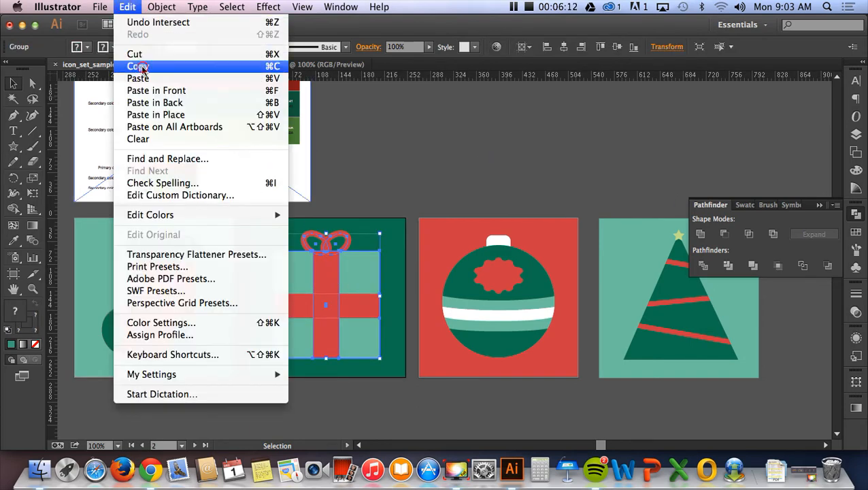
left_click(138, 66)
left_click(128, 7)
left_click(138, 78)
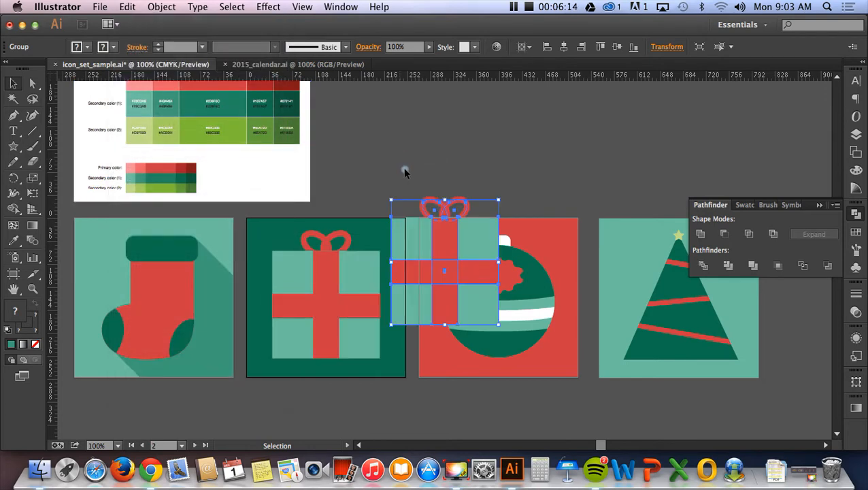
left_click_drag(453, 243, 417, 124)
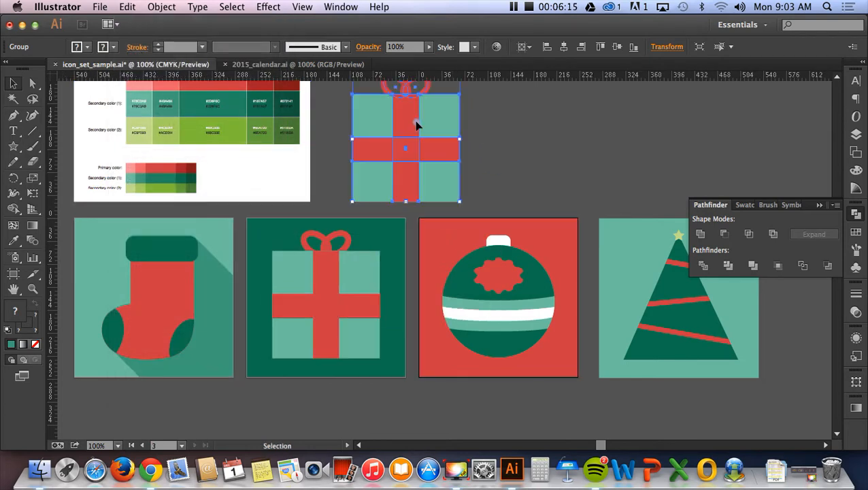
- Unite the gift copy into a single silhouette, move it right next to the color palette, and deselect it
left_click(700, 233)
scroll(542, 178, "up", 3)
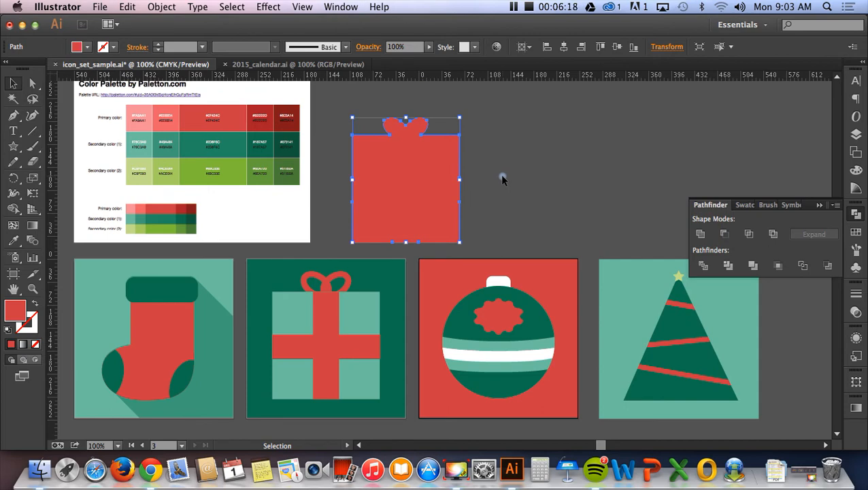
left_click_drag(448, 175, 408, 138)
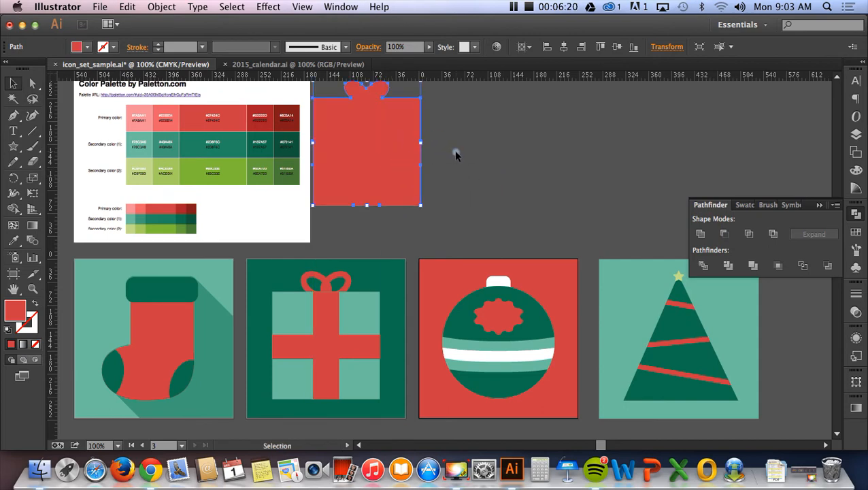
scroll(453, 150, "up", 3)
key("a")
key("v")
key("a")
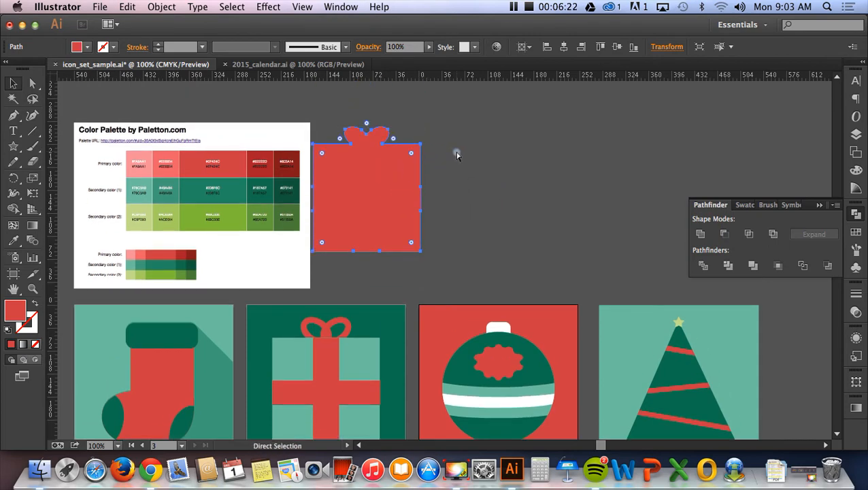
key("v")
left_click(386, 183, "shift")
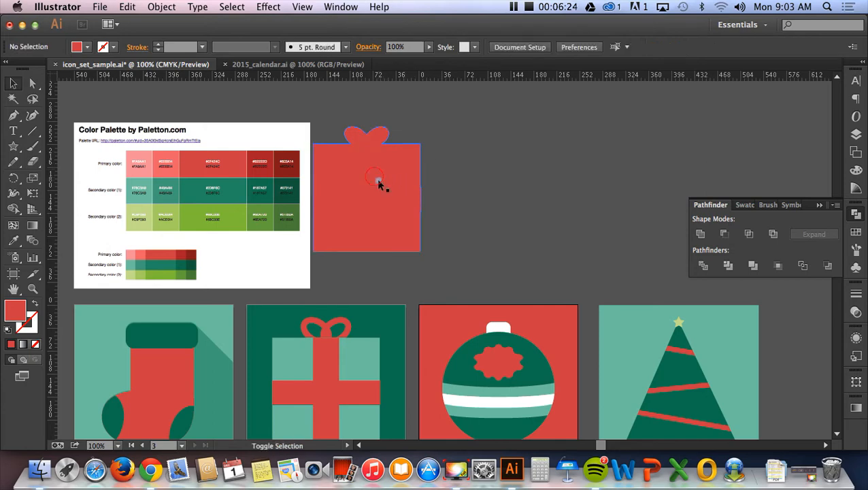
- Duplicate the gift silhouette diagonally down and to the right, and make a blend between the two silhouettes
left_click_drag(367, 193, 472, 276)
left_click(391, 209, "shift")
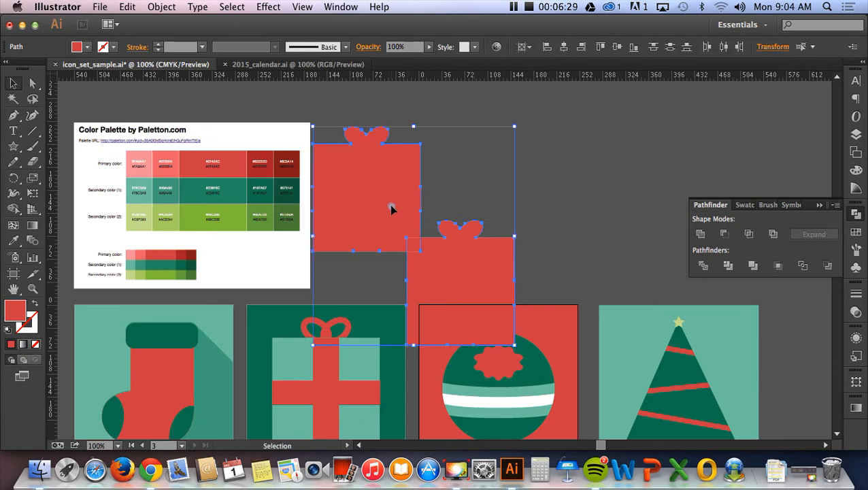
left_click(127, 7)
mouse_move(100, 7)
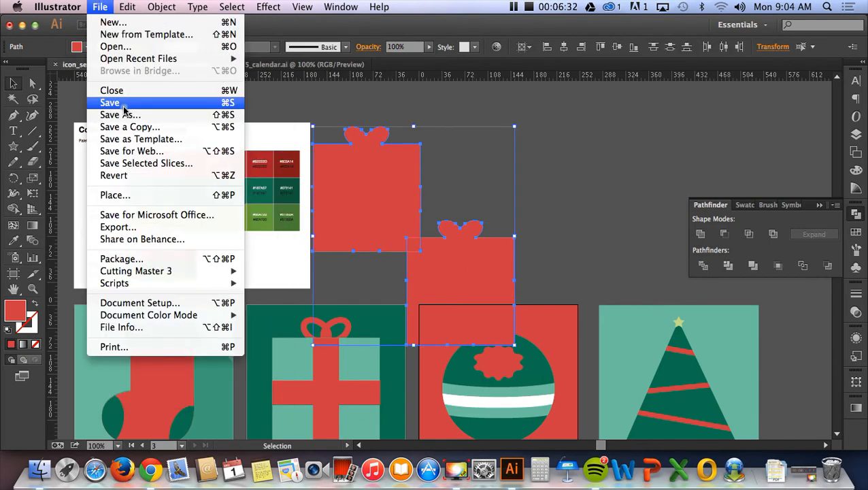
mouse_move(163, 6)
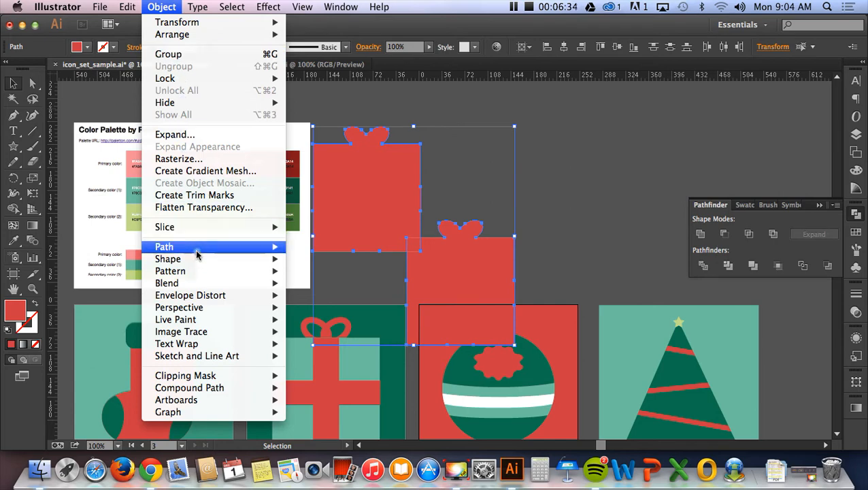
mouse_move(202, 283)
left_click(303, 283)
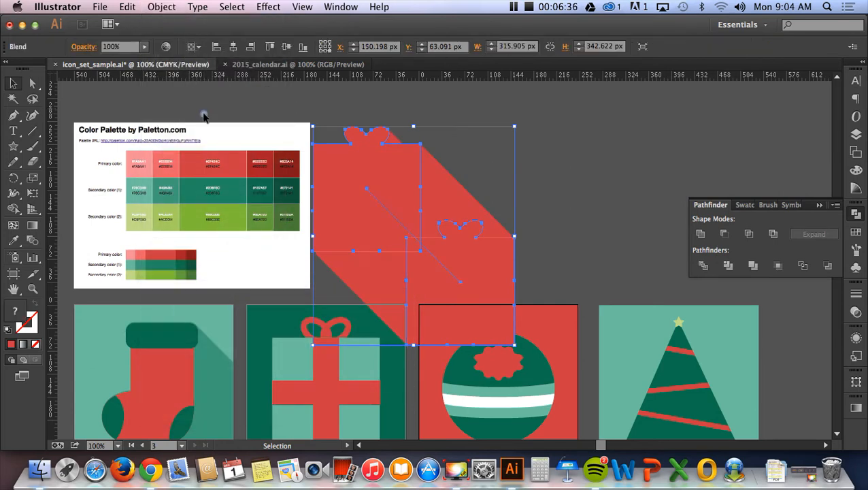
- Expand the gift silhouette blend with Object and Fill enabled, and unite the result into one long shadow shape
left_click(126, 6)
mouse_move(152, 8)
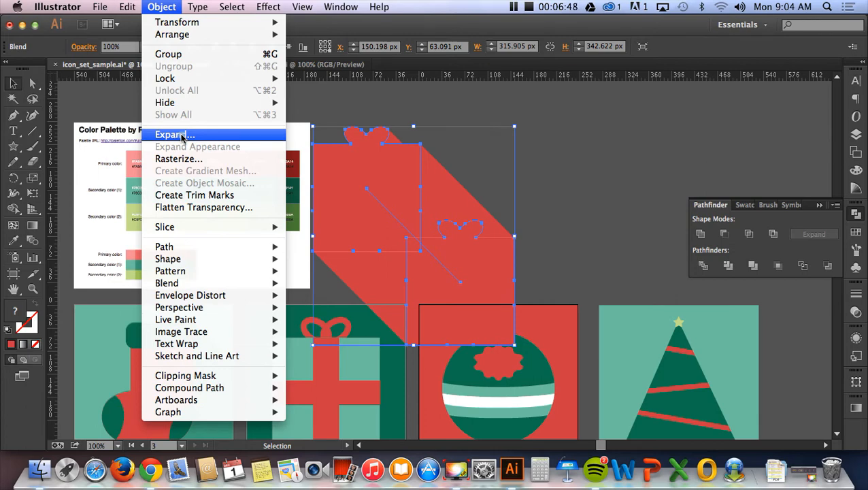
left_click(182, 137)
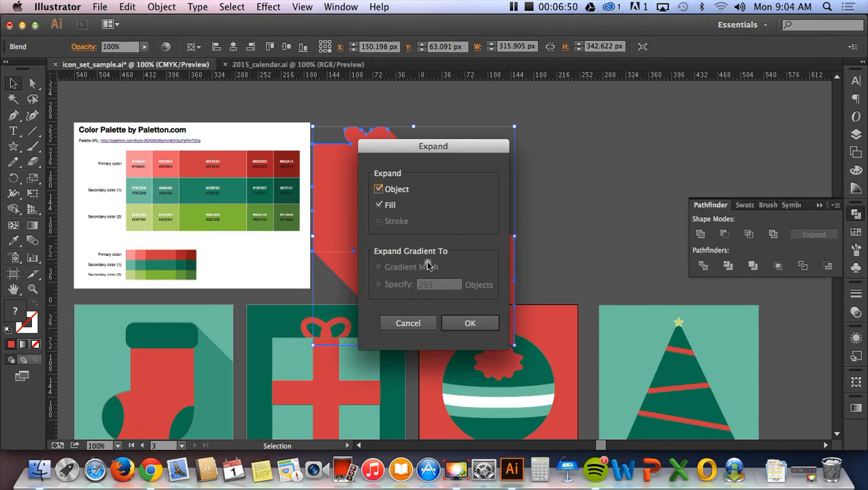
left_click(486, 321)
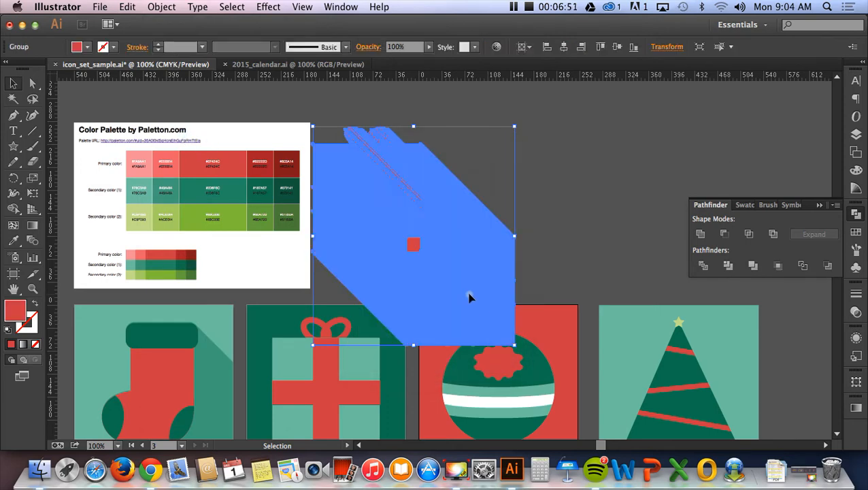
left_click(686, 239)
- Move the long shadow shape onto the gift icon so its upper end lines up with the gift
scroll(426, 244, "down", 5)
left_click_drag(399, 129, 364, 307)
left_click(299, 368)
left_click(350, 317)
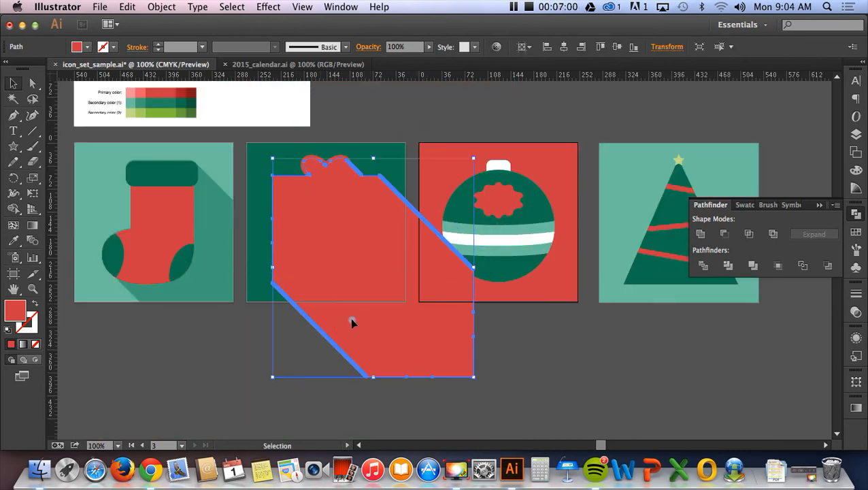
- Send the gift's long shadow and its dark green background square to the back, behind the gift
left_click(258, 235, "shift")
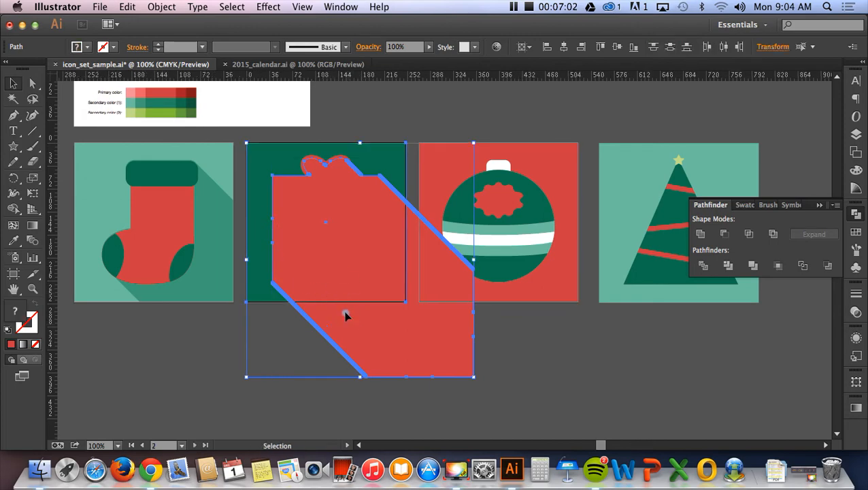
right_click(343, 313)
mouse_move(404, 424)
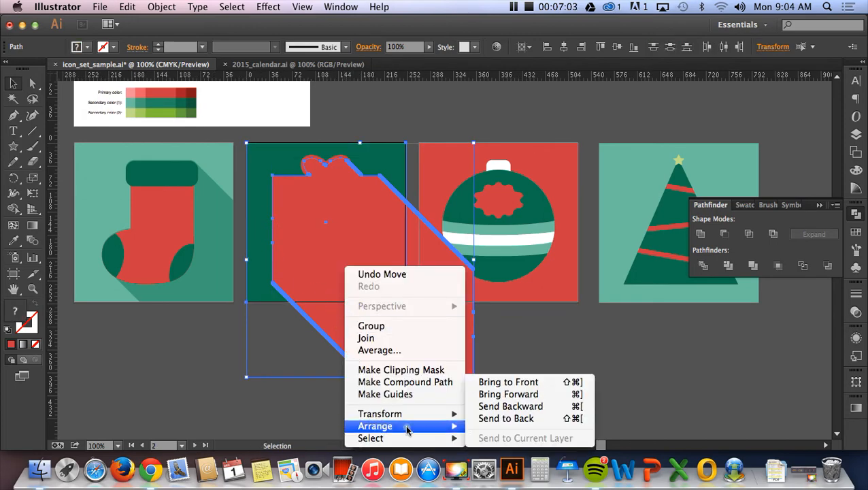
left_click(474, 412)
left_click(473, 415)
left_click(307, 301)
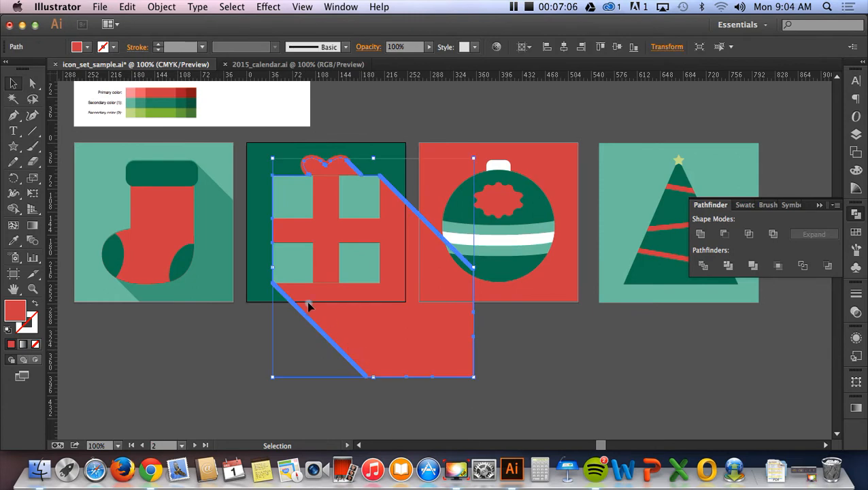
- Recolor the gift's long shadow with the darkest shade of the palette's Secondary color (1) row, using the Eyedropper, and deselect it
left_click(253, 246)
scroll(283, 296, "up", 1)
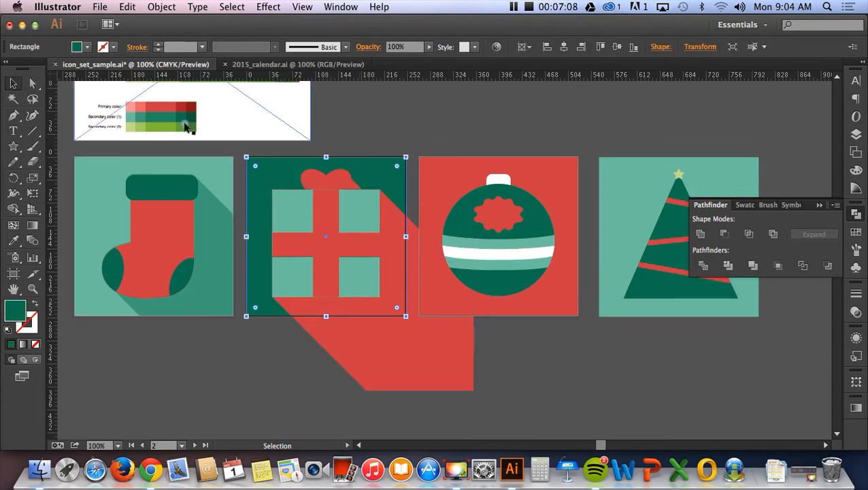
left_click(413, 339)
left_click(13, 240)
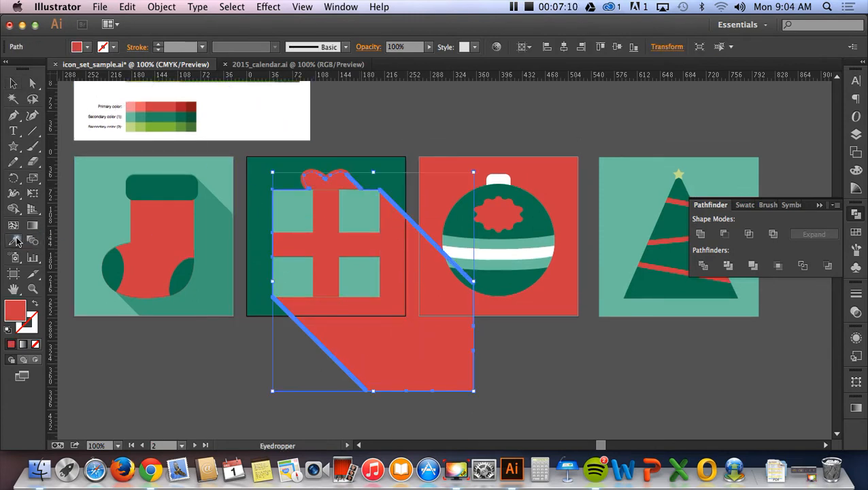
left_click(184, 117)
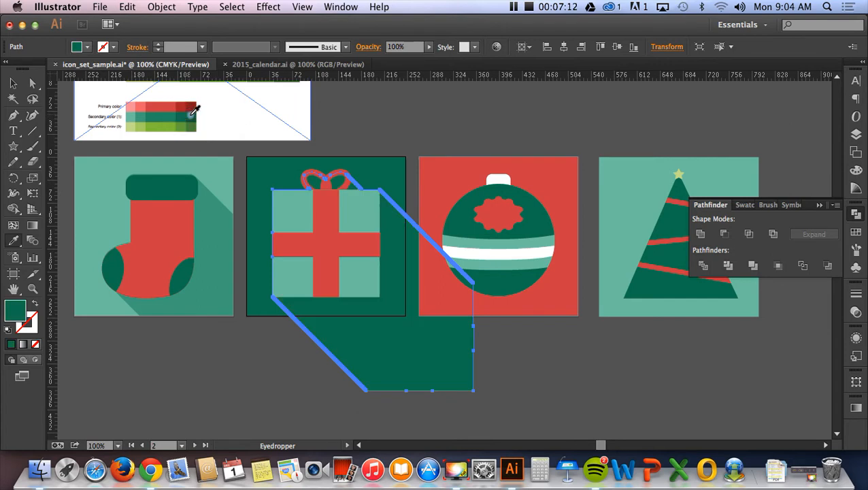
left_click(194, 116)
key("v")
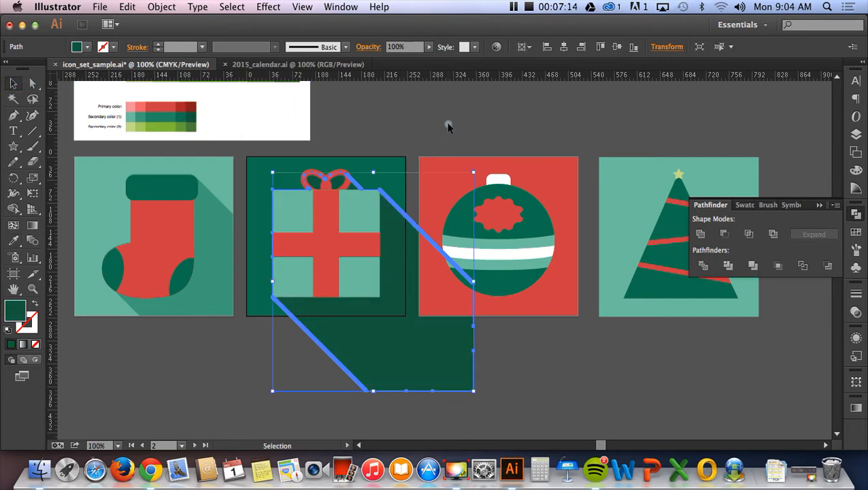
left_click(448, 126)
- Duplicate the ornament group and place the copy above the ornament icon
scroll(498, 385, "right", 5)
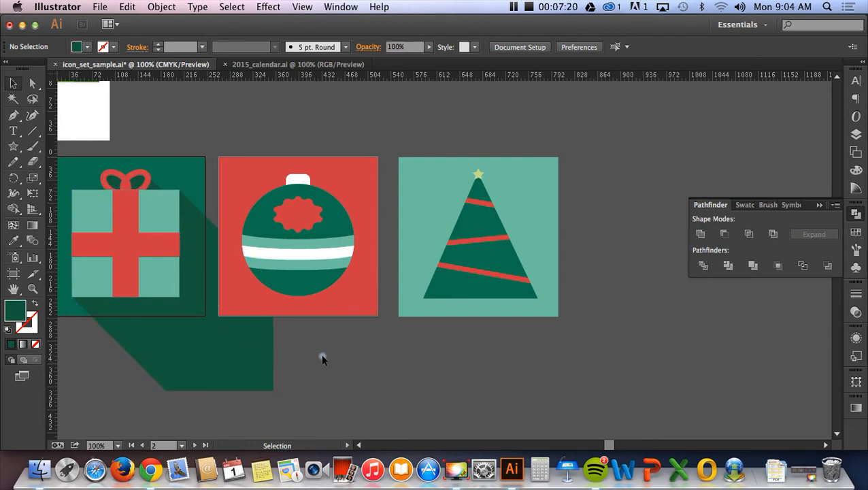
left_click(289, 217)
key("super+c")
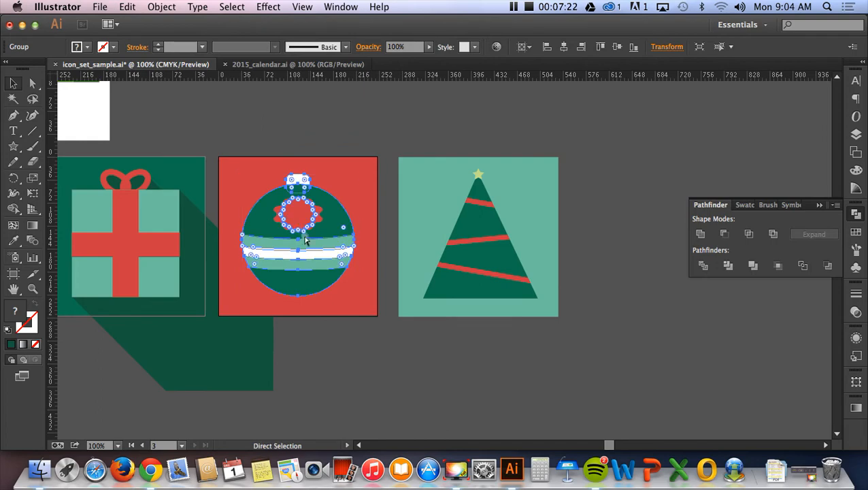
scroll(306, 245, "up", 4)
key("super+v")
left_click_drag(453, 251, 262, 167)
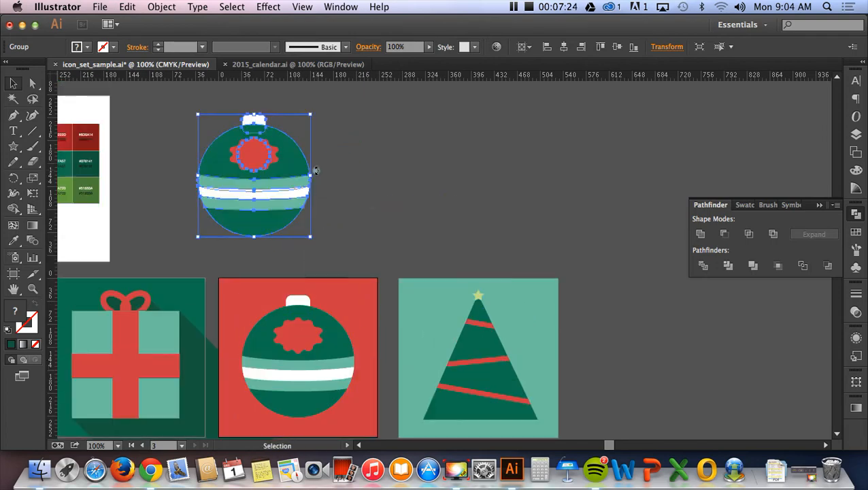
- Try to unite the ornament copy into a single silhouette
left_click(700, 234)
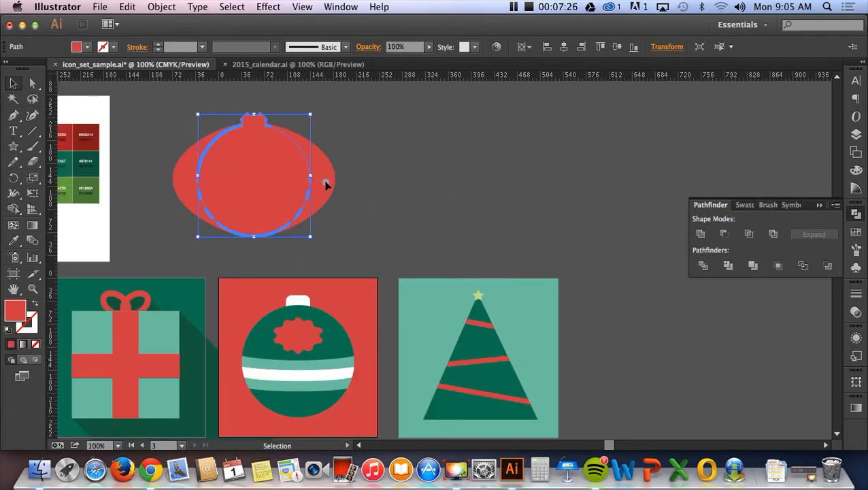
left_click(377, 183)
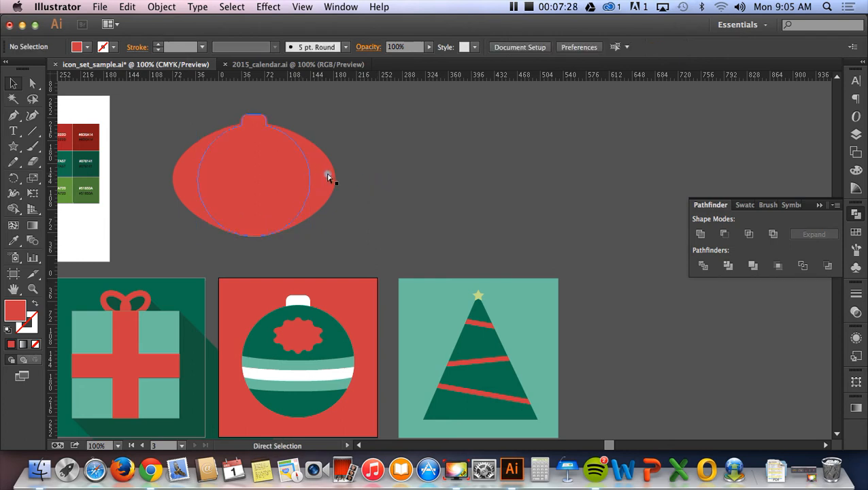
key("super+z")
- Undo the unite of the ornament copy and ungroup its shapes
left_click(497, 191)
left_click(244, 147)
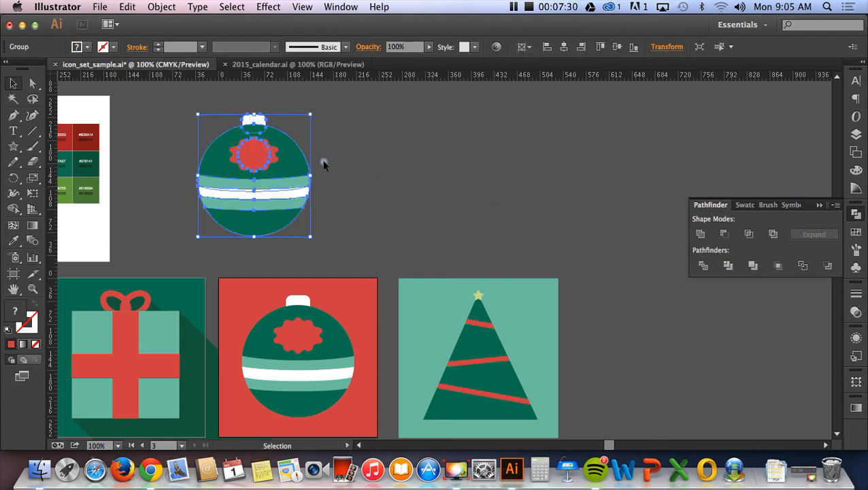
left_click(361, 159)
left_click(262, 154)
left_click(398, 179)
left_click(247, 158)
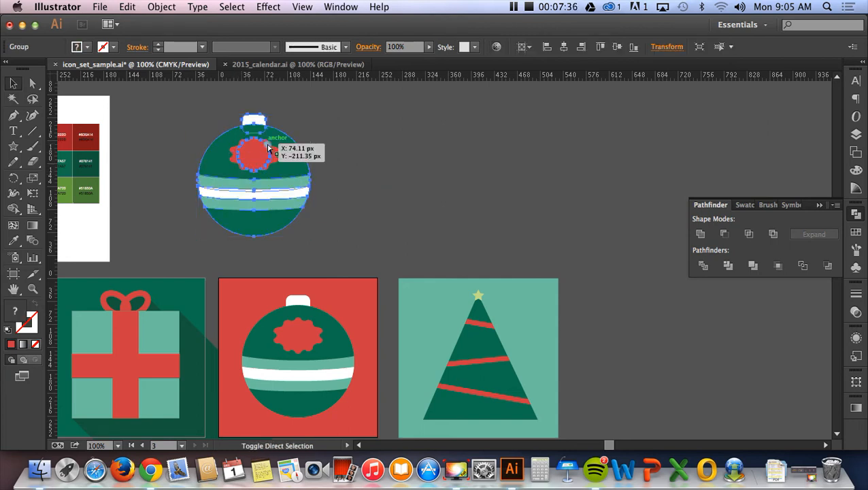
key("shift+super+g")
left_click(473, 182)
- Delete the red shapes that form the flower decoration on the ornament copy
left_click(247, 157)
key("Delete")
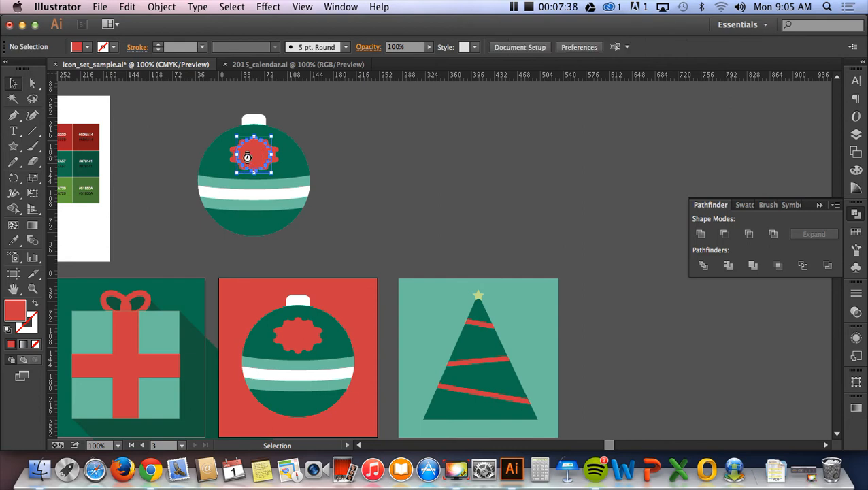
left_click(248, 156)
left_click(261, 199)
left_click(304, 247)
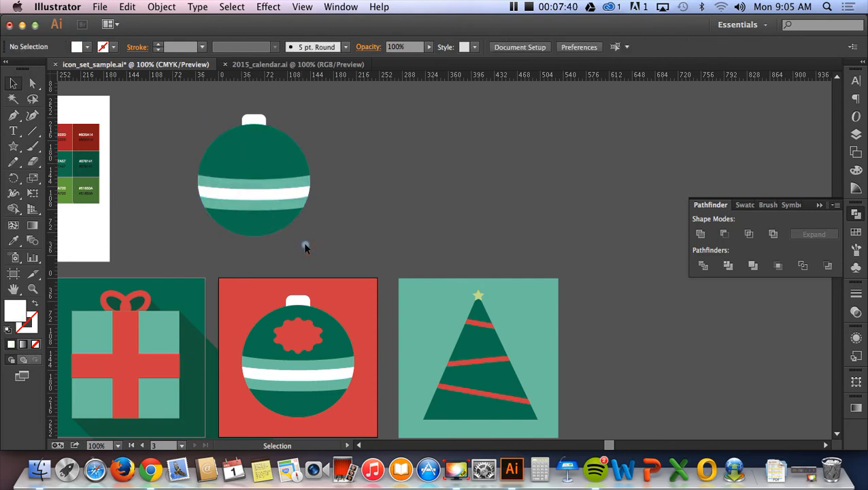
- Unite all remaining shapes of the ornament copy into a single silhouette and deselect it
left_click_drag(304, 247, 186, 78)
left_click(700, 233)
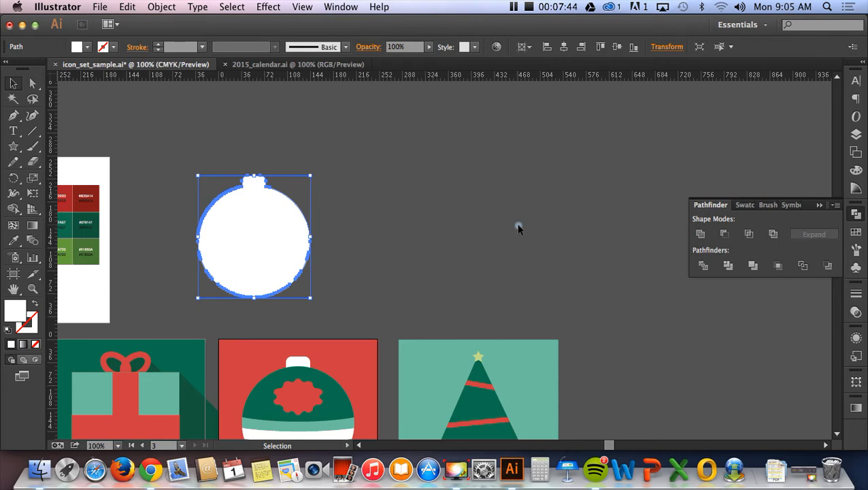
left_click(500, 226)
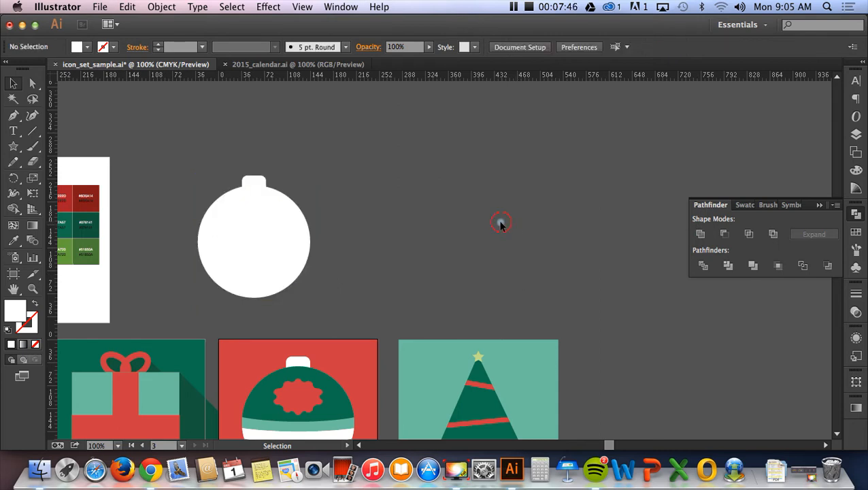
- Move the ornament silhouette up and left, and place a duplicate diagonally below right of it, overlapping the top of the ornament icon
scroll(378, 195, "down", 2)
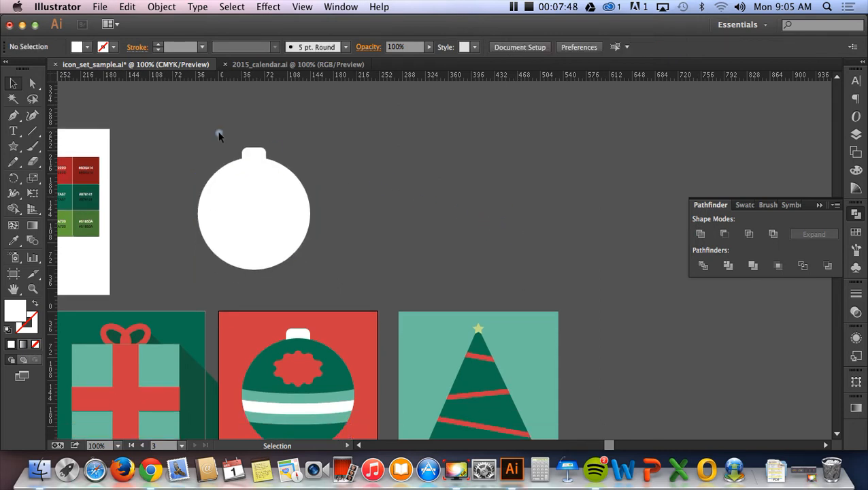
left_click_drag(262, 194, 226, 159)
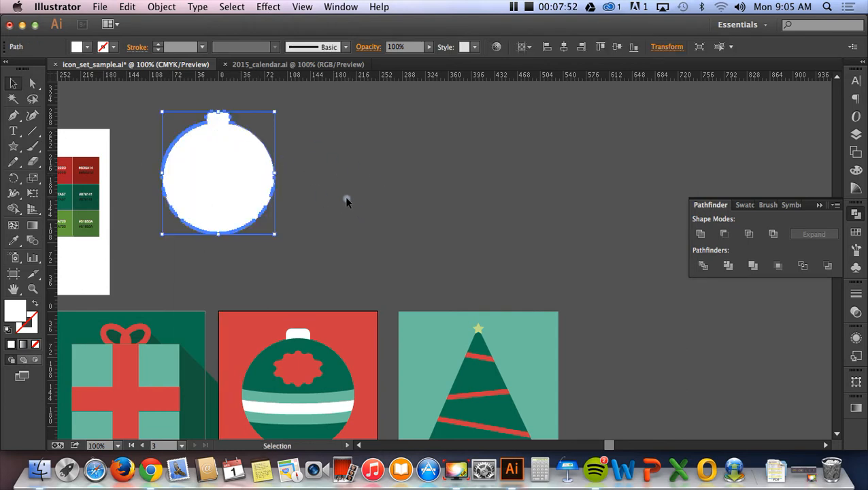
scroll(329, 191, "down", 1)
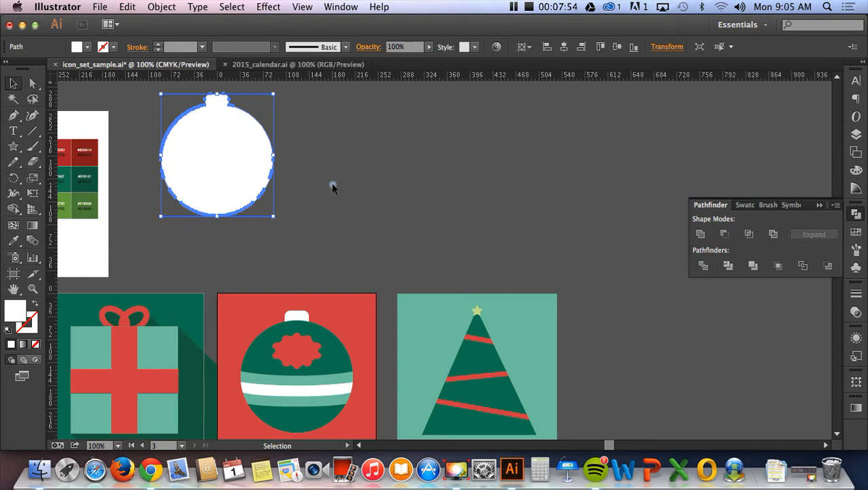
key("a")
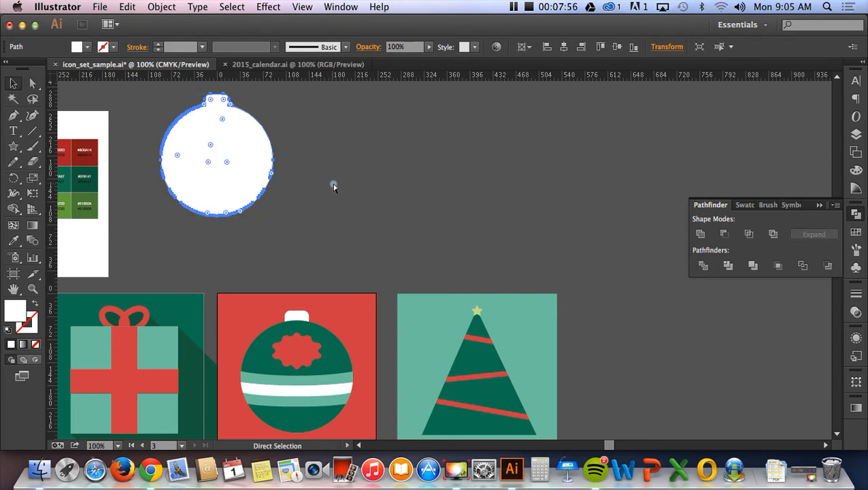
key("v")
left_click(226, 158, "shift")
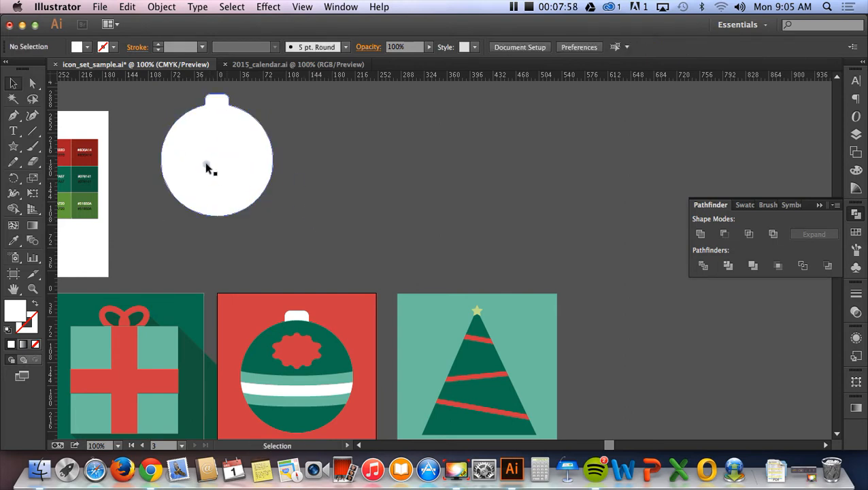
left_click_drag(209, 169, 323, 259)
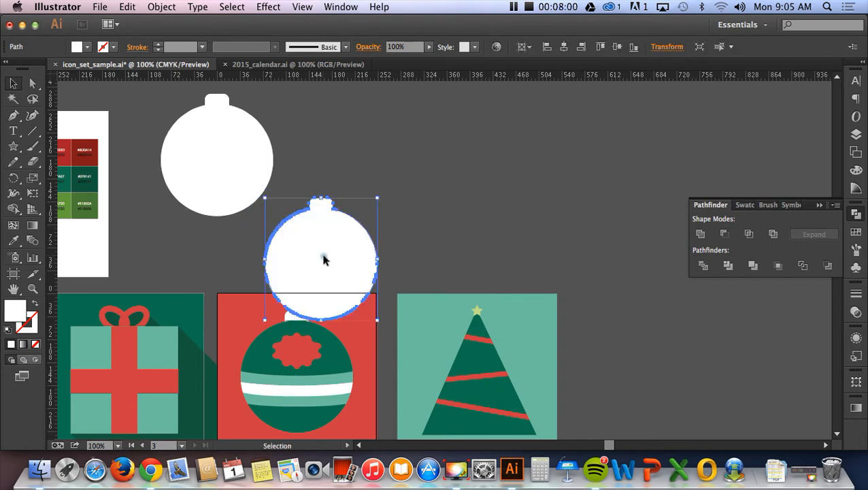
- Select both ornament silhouettes and make a blend between them
left_click(233, 179, "shift")
left_click(162, 6)
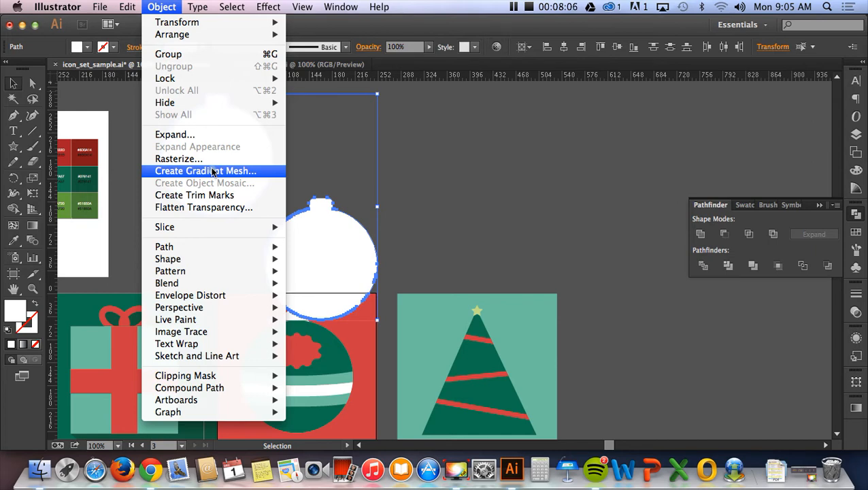
mouse_move(226, 282)
left_click(304, 284)
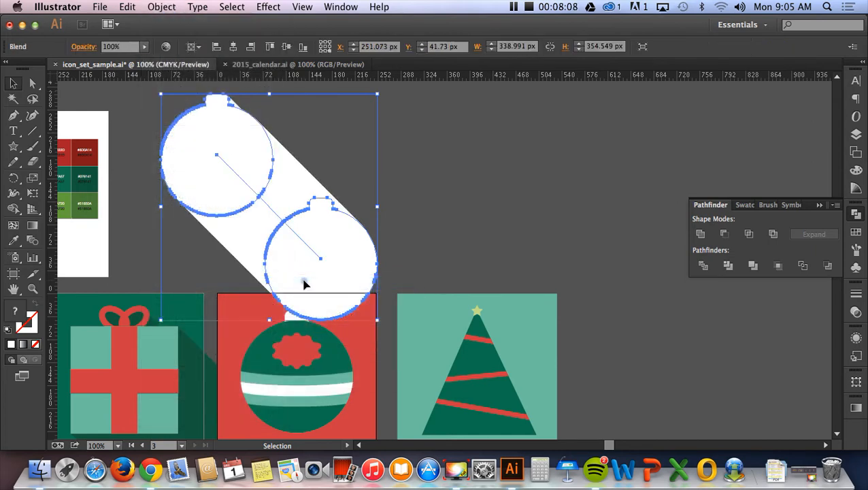
- Expand the ornament blend with Object and Fill enabled, and unite the result into one shadow shape
left_click(162, 7)
left_click(178, 135)
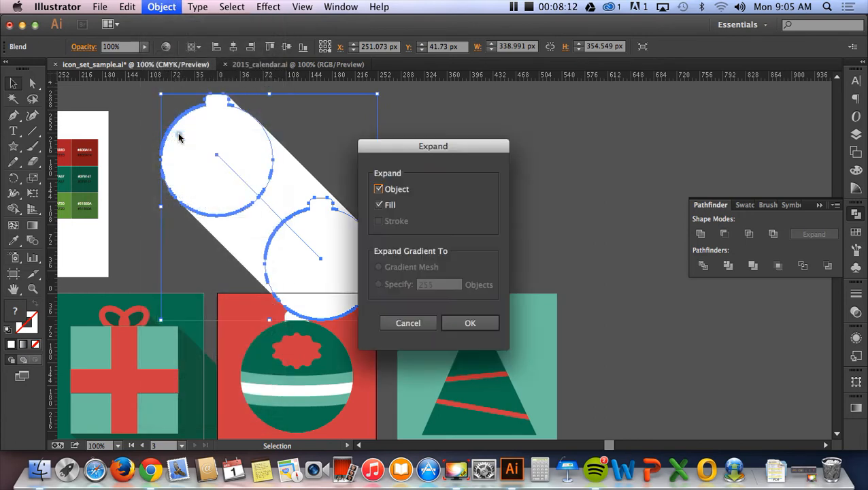
left_click(483, 324)
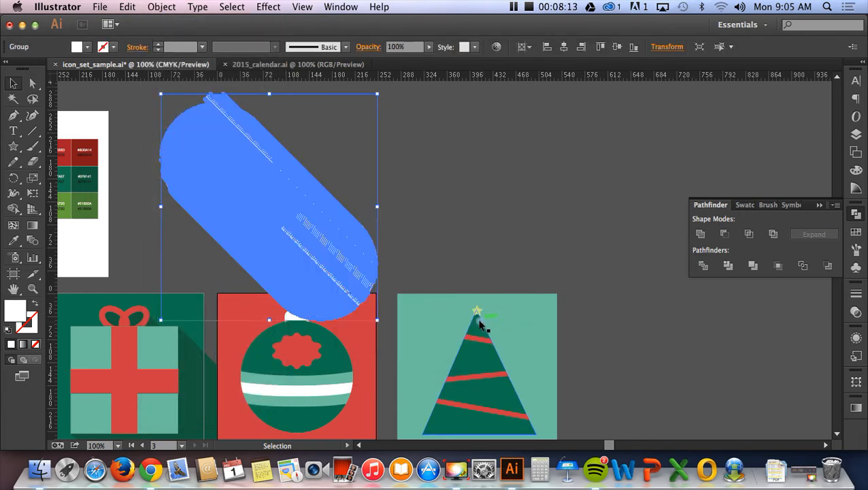
left_click(701, 235)
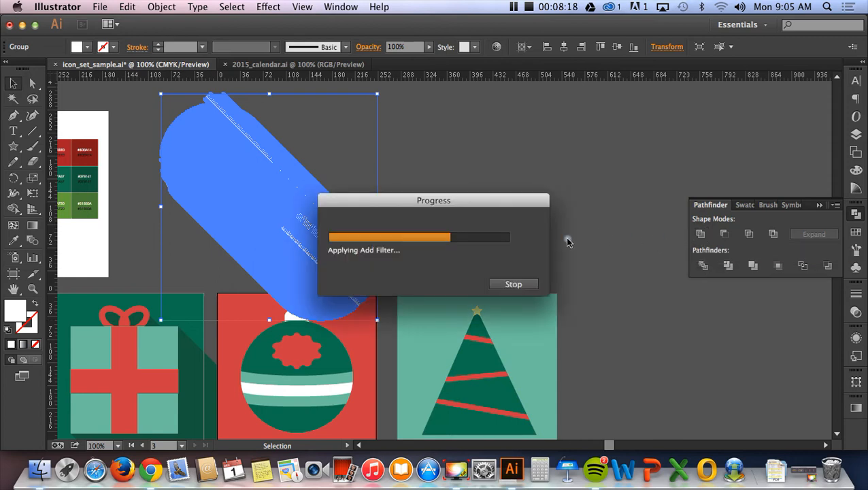
- Align the long shadow with the ornament icon and send it to the back together with the red background square
left_click_drag(209, 216, 314, 334)
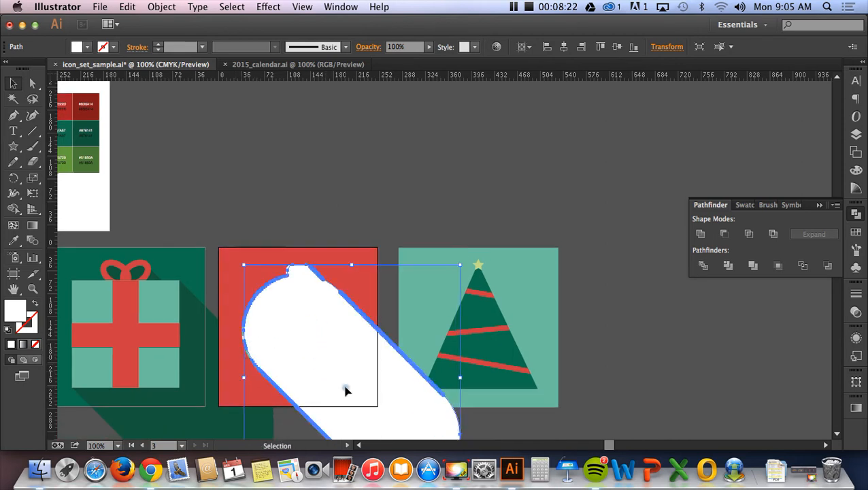
left_click_drag(345, 387, 343, 386)
left_click(246, 385, "shift")
right_click(248, 381)
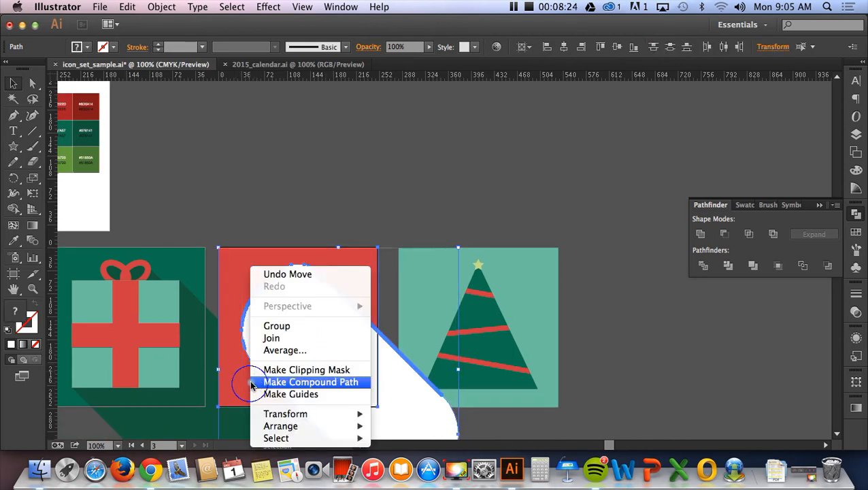
mouse_move(279, 426)
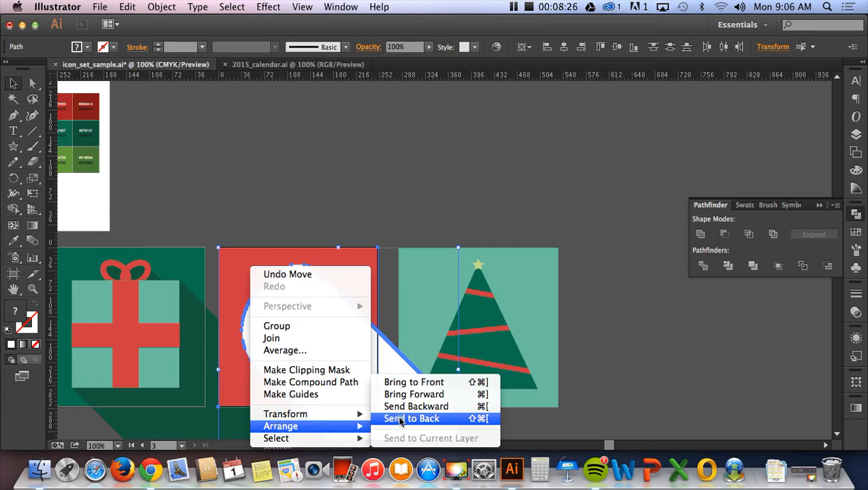
left_click(401, 419)
left_click(601, 391)
- Recolor the ornament's long shadow with the second-darkest shade of the palette's Primary color row, using the Eyedropper, and deselect it
left_click(361, 400)
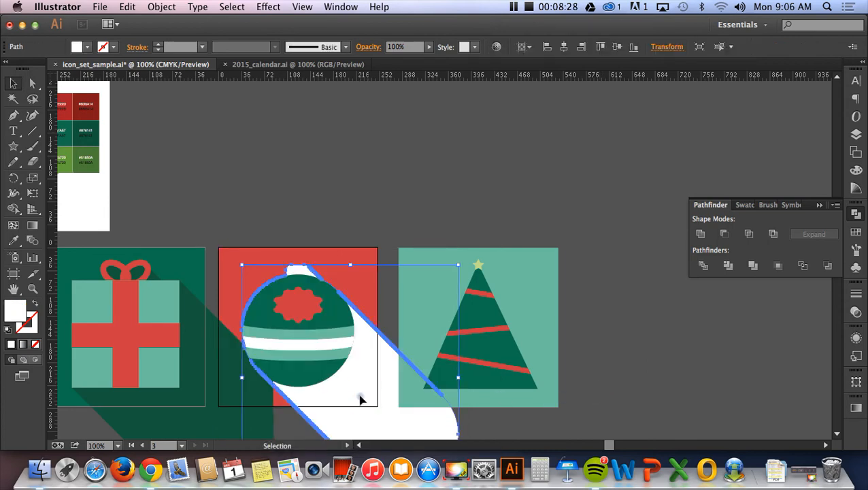
left_click(13, 240)
left_click(64, 114)
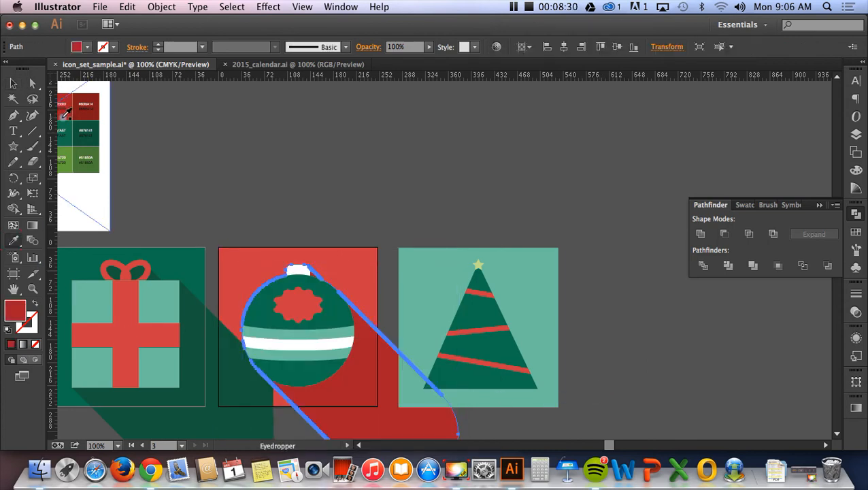
key("v")
left_click(237, 198)
- Duplicate the gift's dark green background square in place and intersect the copy with the gift's long shadow to crop it
scroll(235, 194, "left", 10)
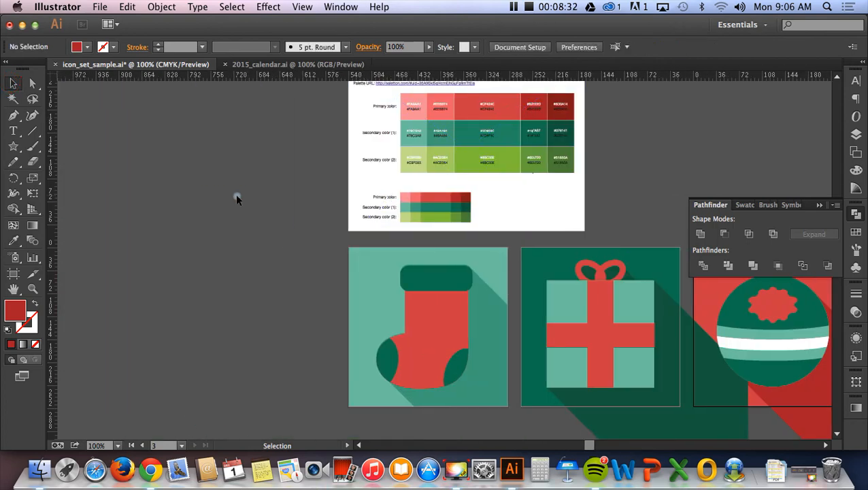
scroll(235, 194, "right", 6)
left_click(224, 399)
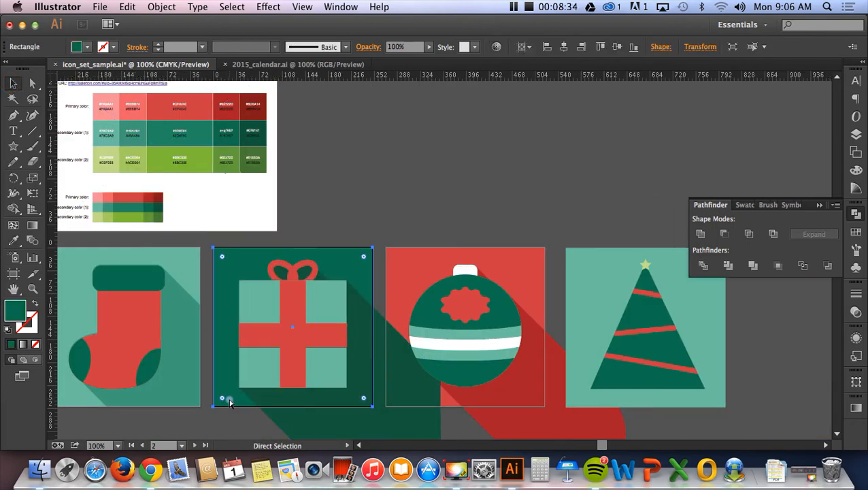
left_click(322, 420, "shift")
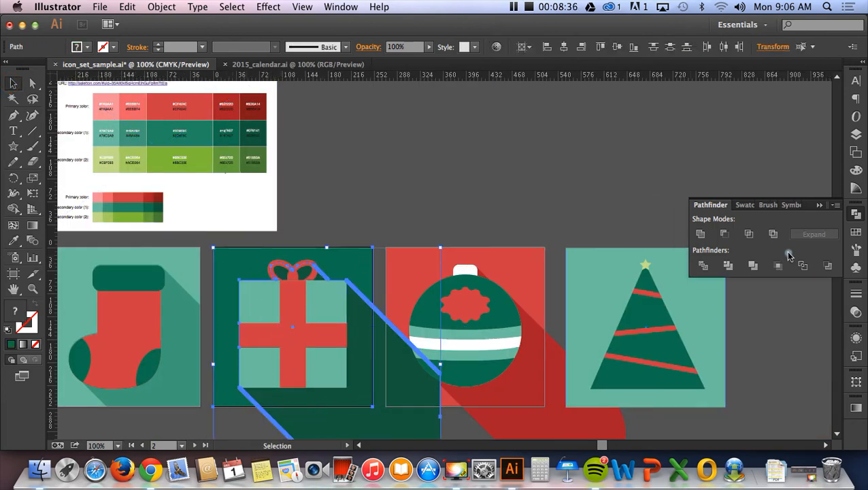
left_click(748, 233)
left_click(412, 394)
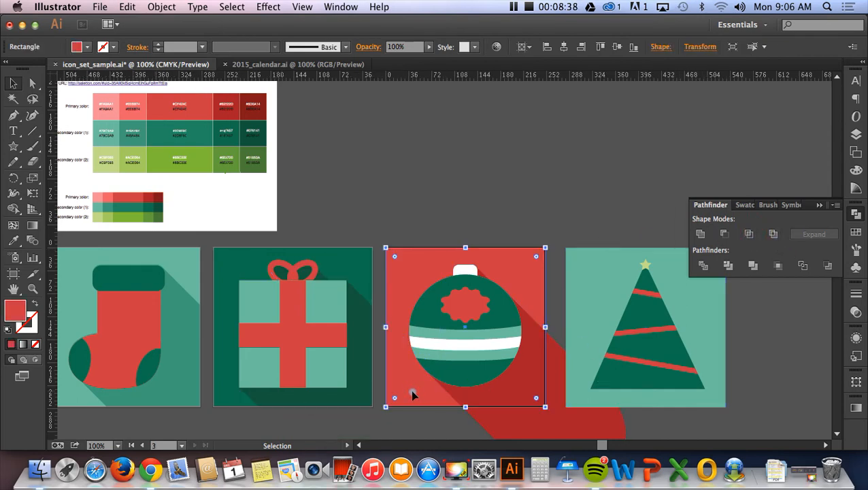
key("super+c")
key("super+v")
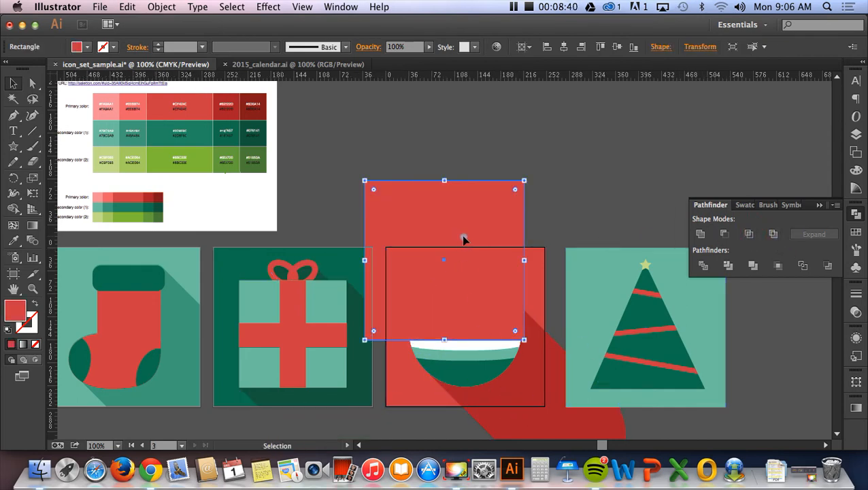
key("Delete")
key("a")
key("v")
key("super+f")
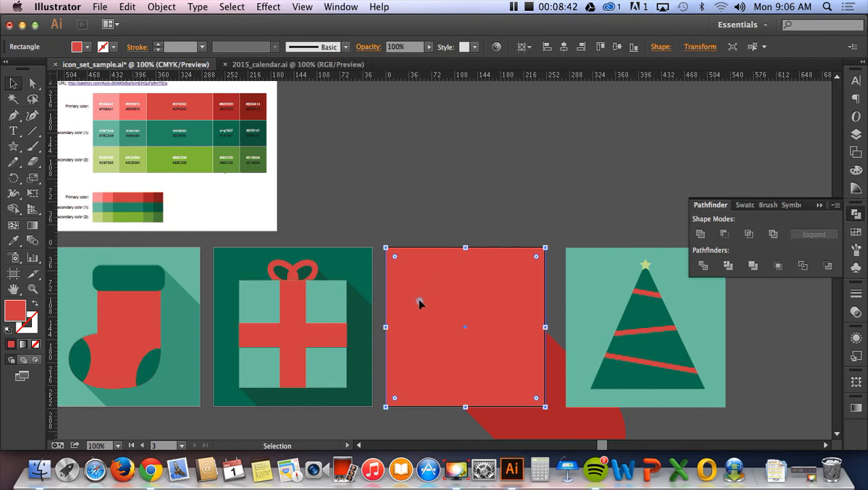
key("Delete")
- Duplicate the ornament's red background square in place behind the ornament, intersect the copy with the long shadow, and deselect
left_click(409, 270)
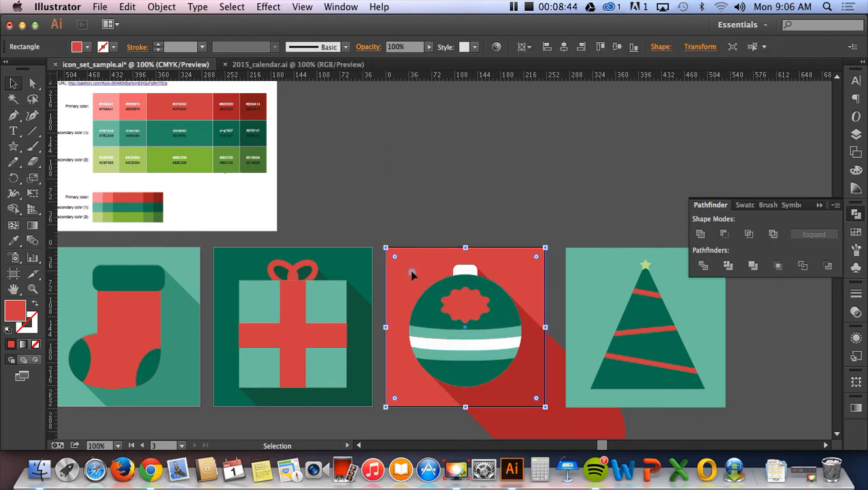
key("v")
left_click(546, 420, "shift")
left_click(748, 234)
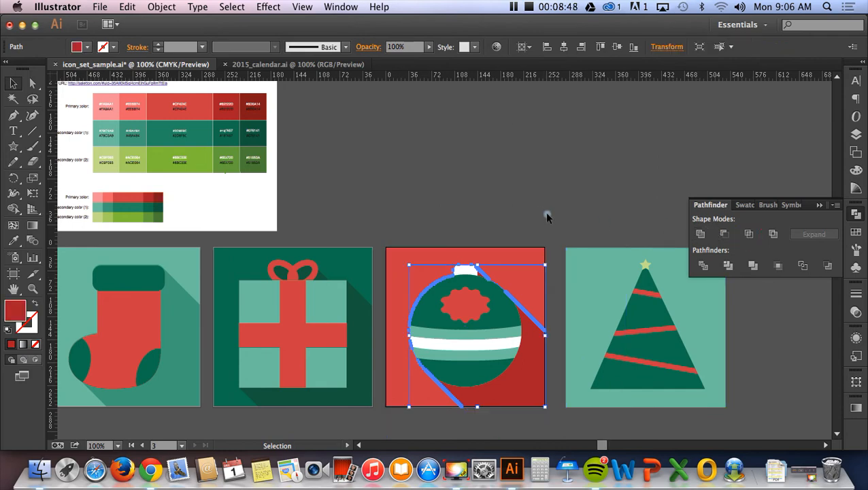
left_click(539, 214)
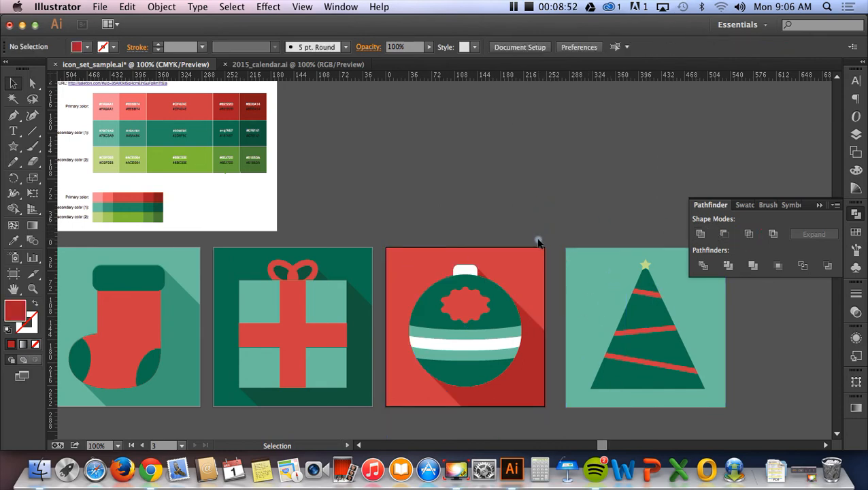
- Move the color palette image slightly down and to the right, above the stocking and gift icons
scroll(537, 243, "left", 5)
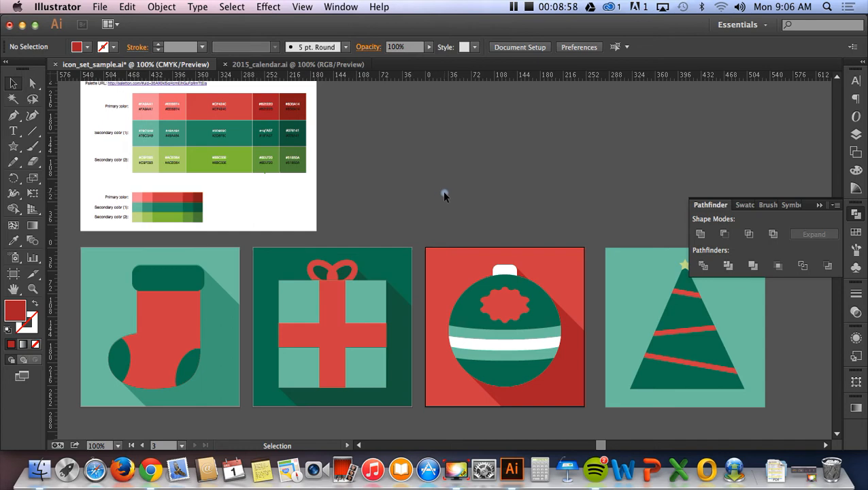
left_click(286, 193)
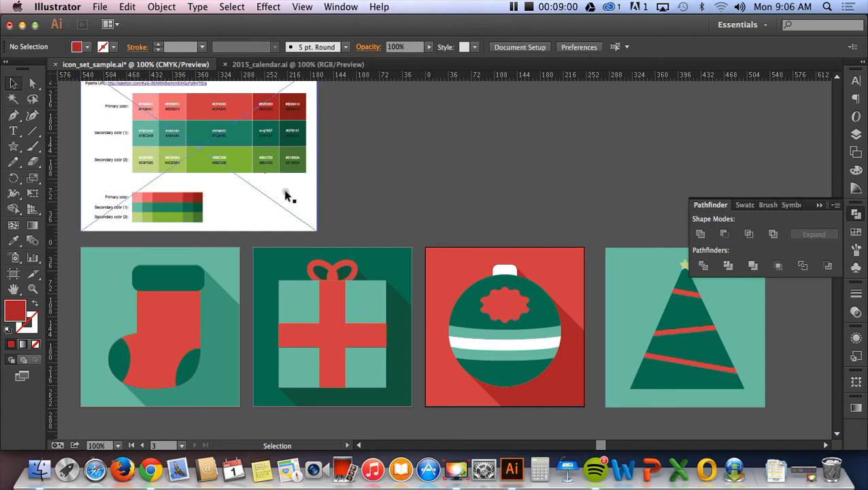
left_click_drag(237, 170, 246, 177)
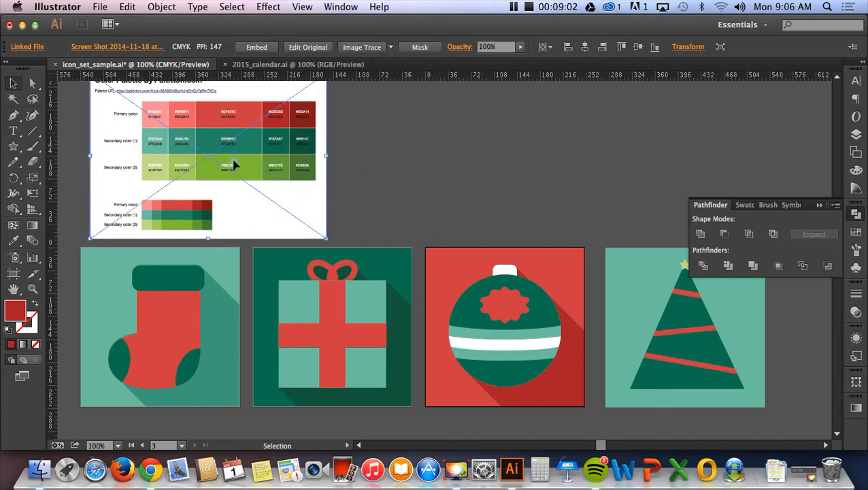
- Set up an export of the document in JPEG format, using artboards with all of them included
left_click(101, 7)
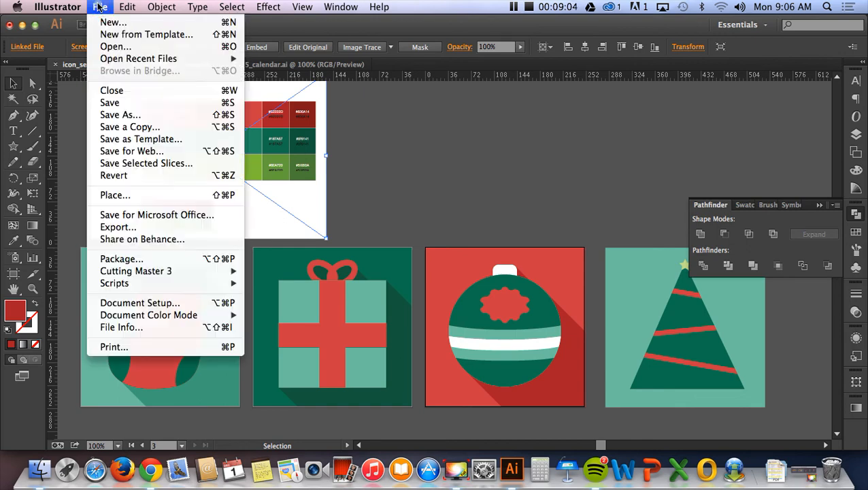
left_click(131, 228)
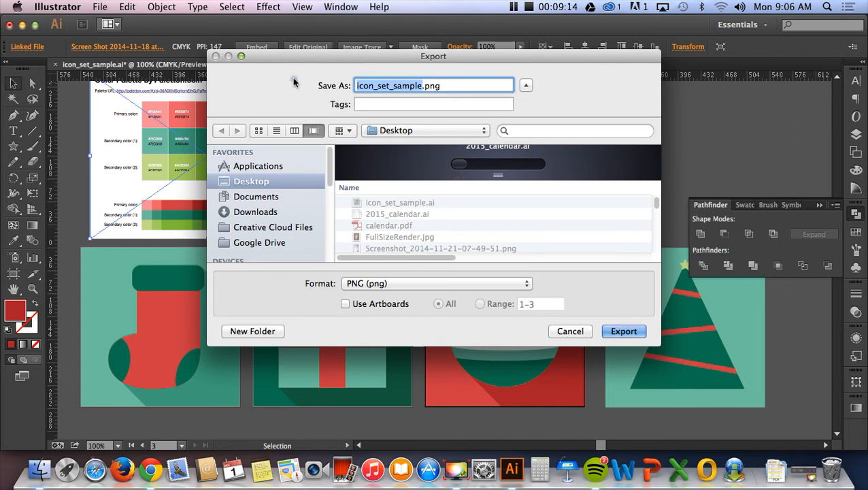
left_click_drag(316, 59, 278, 27)
left_click(317, 252)
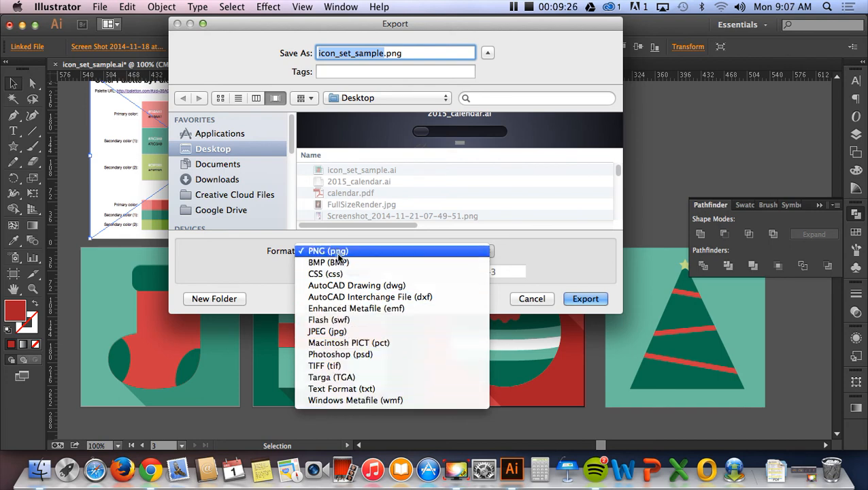
left_click(332, 331)
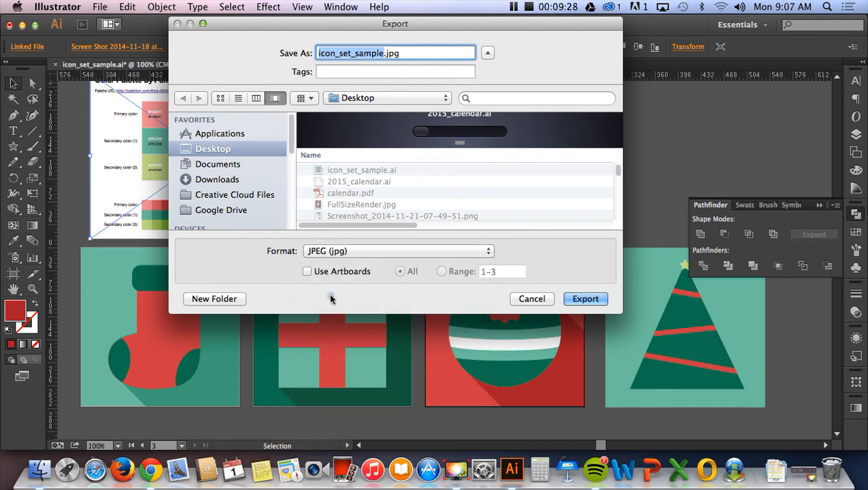
left_click(308, 271)
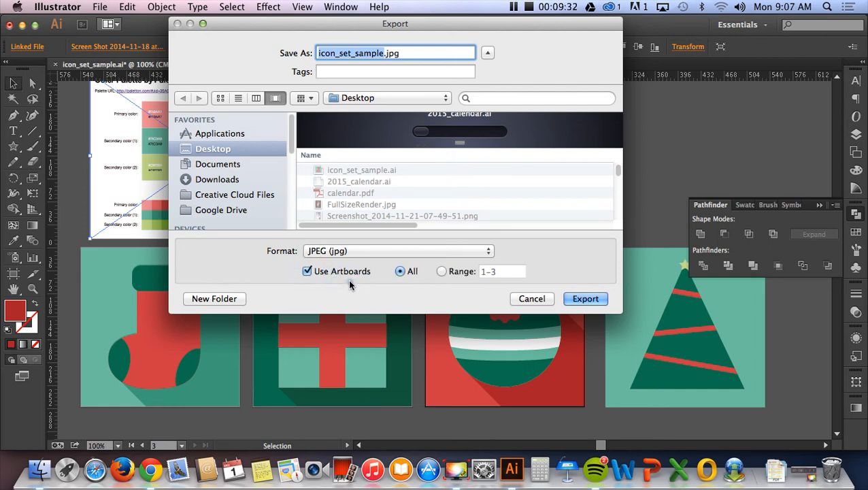
left_click(306, 271)
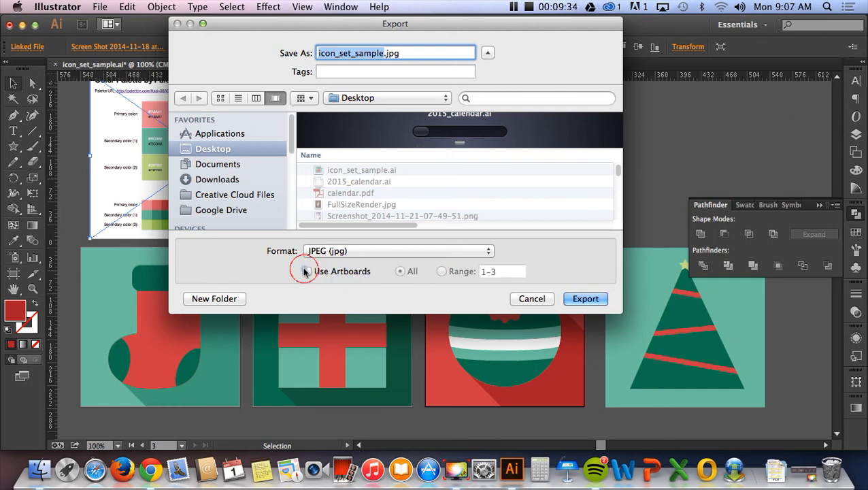
left_click(307, 272)
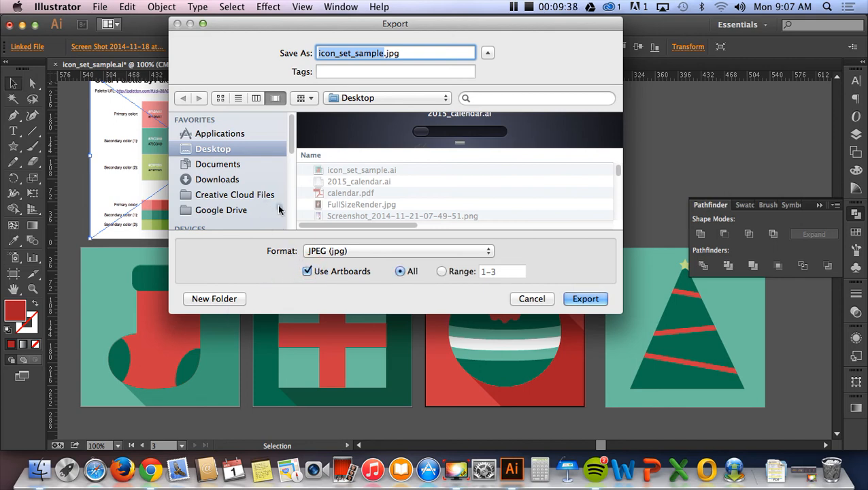
- Export into the folder with the person's name on the DATA drive, prefixing icon_set_sample.jpg with the person's surname and an underscore
left_click_drag(290, 155, 291, 192)
left_click(207, 134)
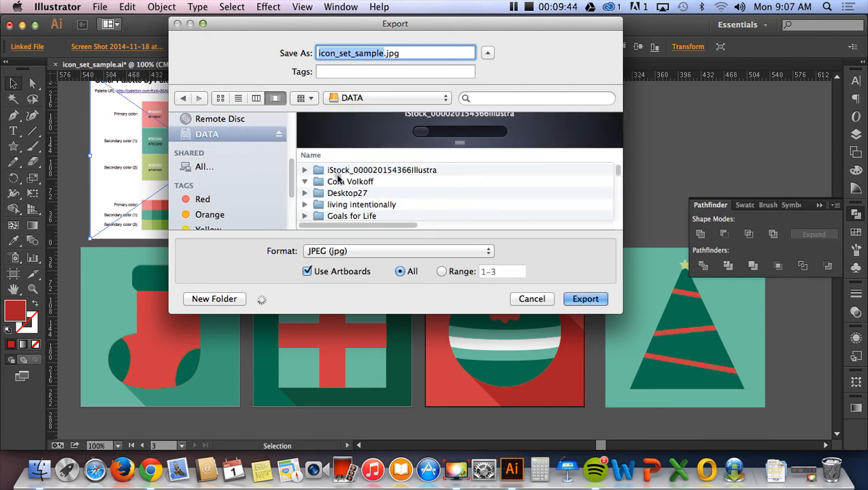
left_click(340, 181)
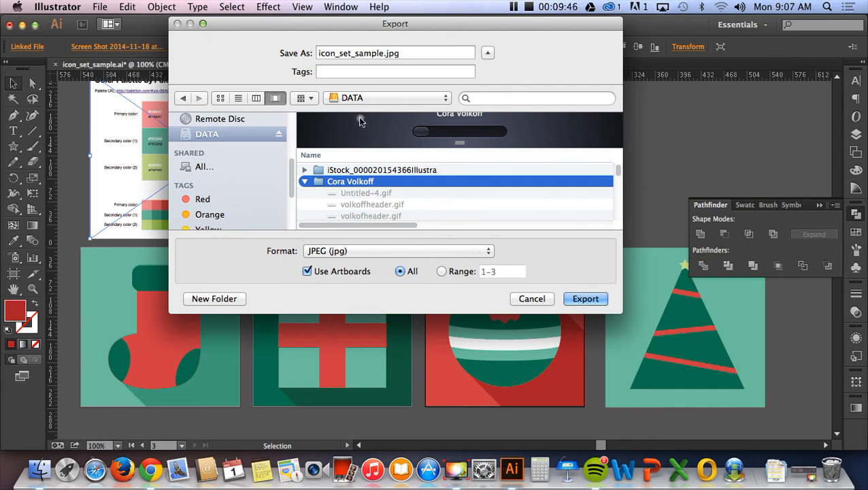
left_click(317, 53)
type("Volkoff")
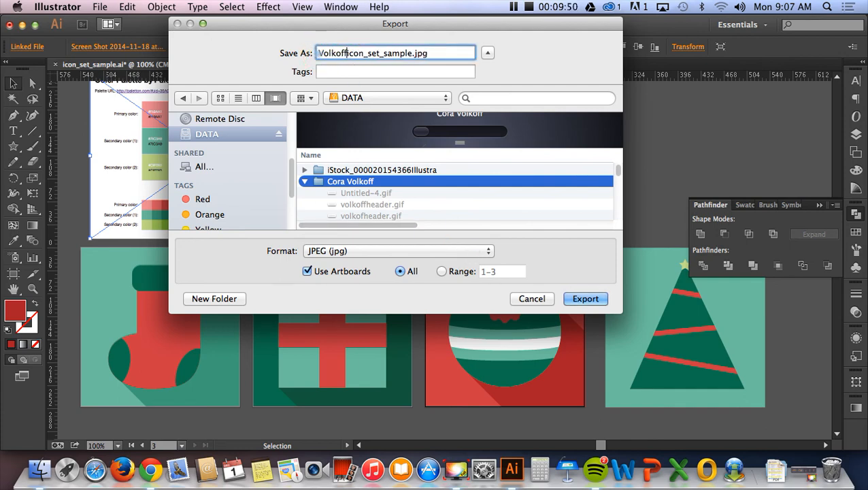
type("_")
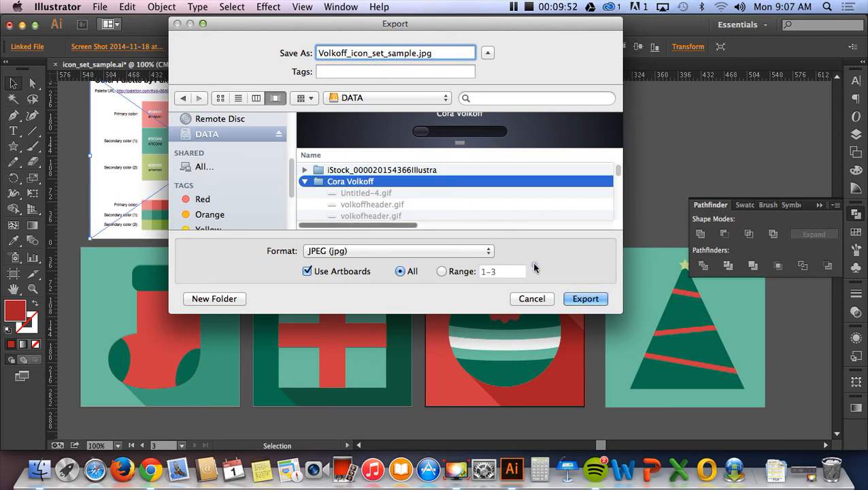
left_click(584, 303)
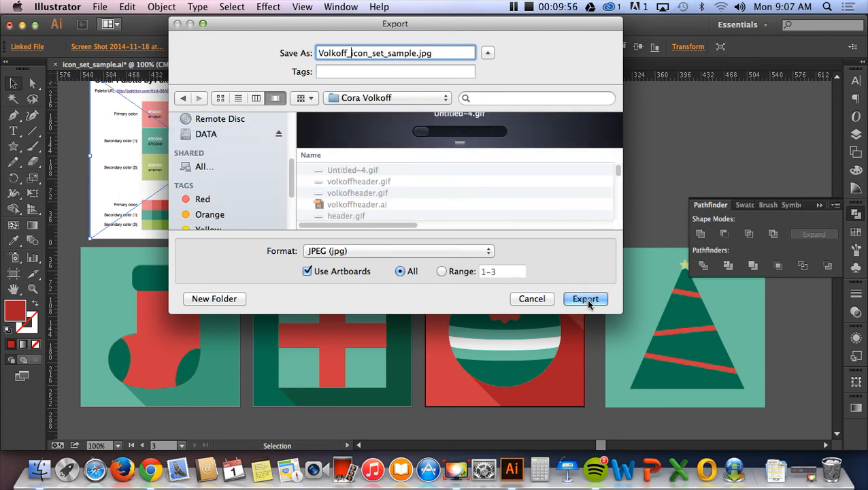
left_click(586, 300)
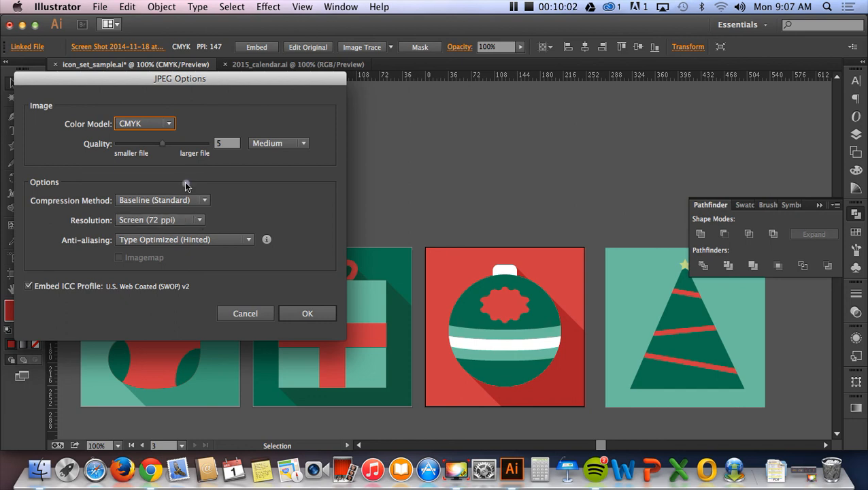
- Set the JPEG quality to 10 (Maximum) and the resolution to Screen (72 ppi), and complete the export
left_click_drag(159, 144, 208, 143)
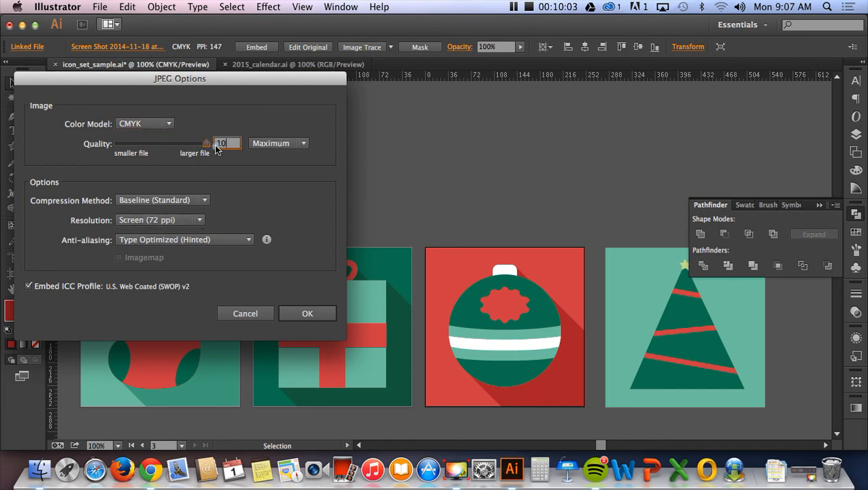
left_click(197, 220)
left_click(187, 262)
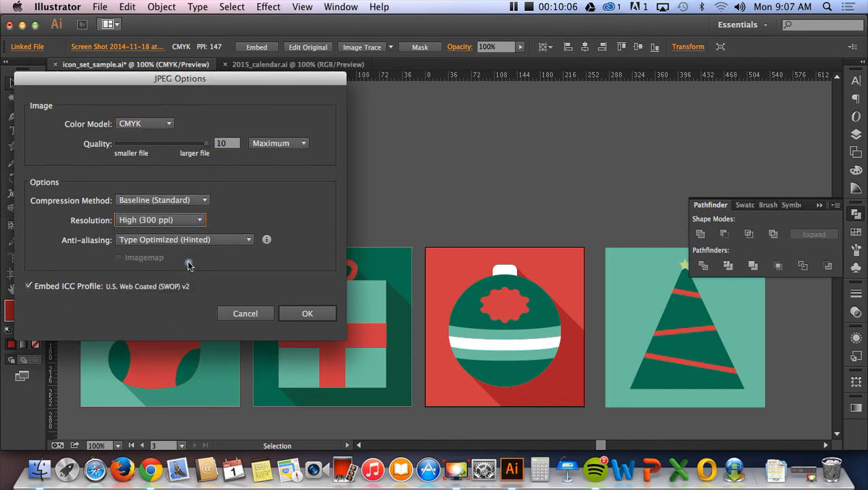
left_click(198, 220)
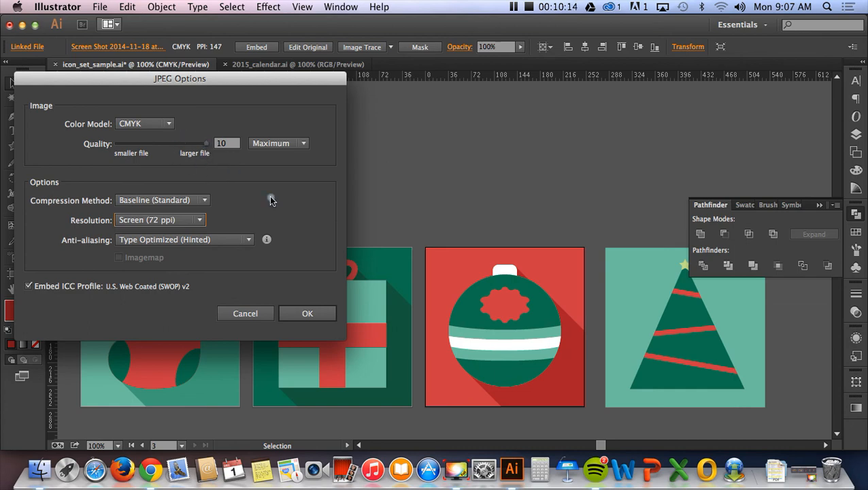
left_click(310, 312)
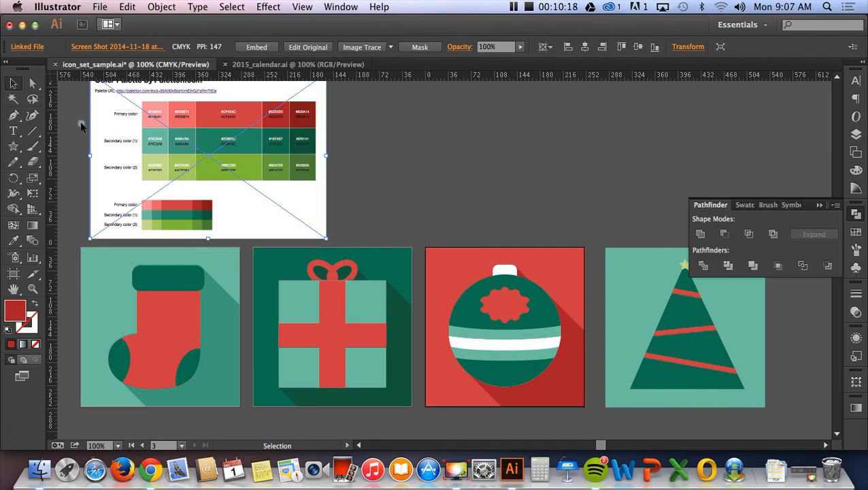
- Minimize the open windows, open the DATA drive in Finder and expand the folder holding the exported icons
left_click(21, 25)
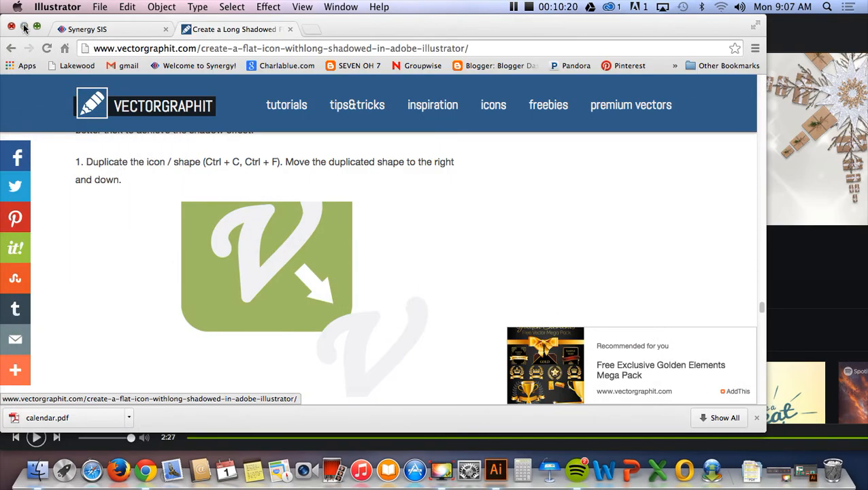
left_click(19, 28)
left_click(23, 24)
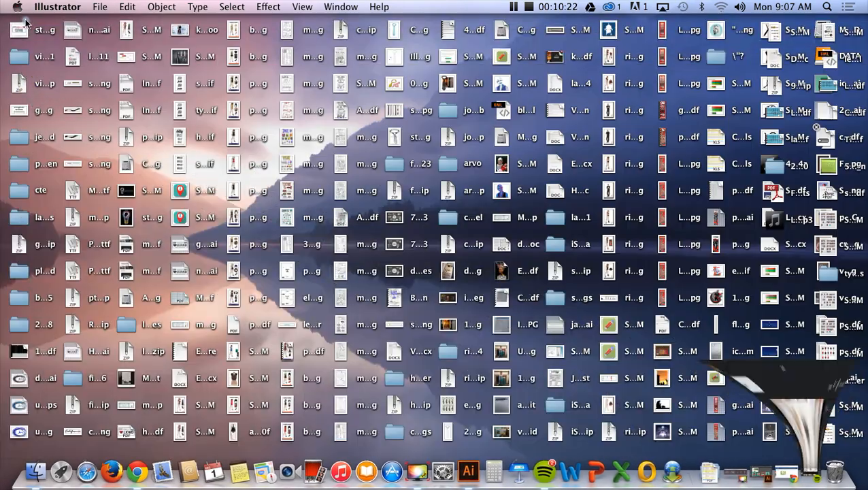
left_click(823, 53)
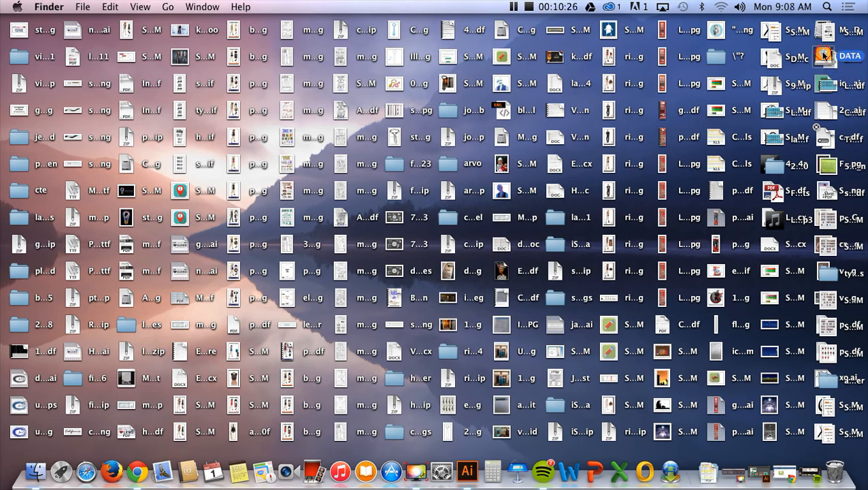
double_click(823, 54)
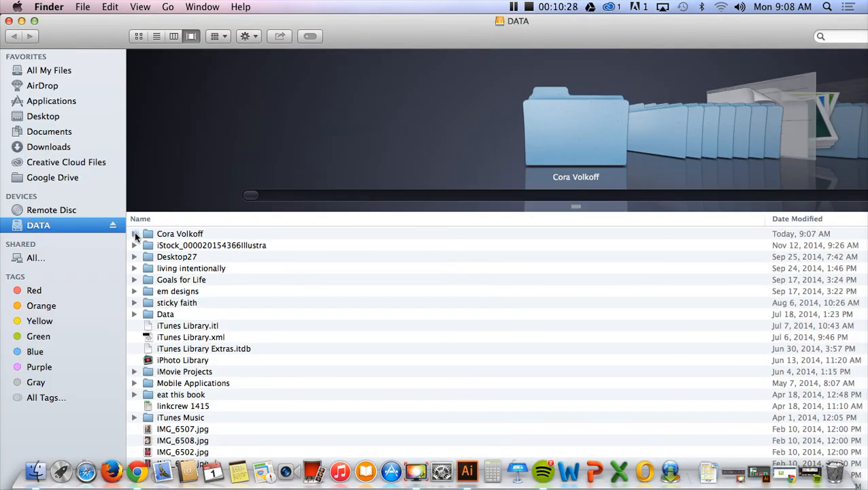
left_click(134, 233)
- Check the previews of the exported stocking, gift and ornament JPEG files in the Finder list
left_click(212, 246)
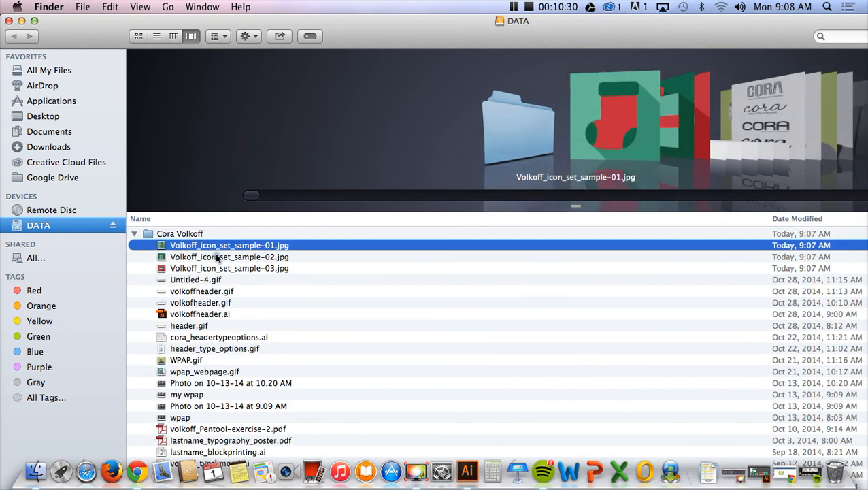
left_click(219, 258)
left_click(221, 269)
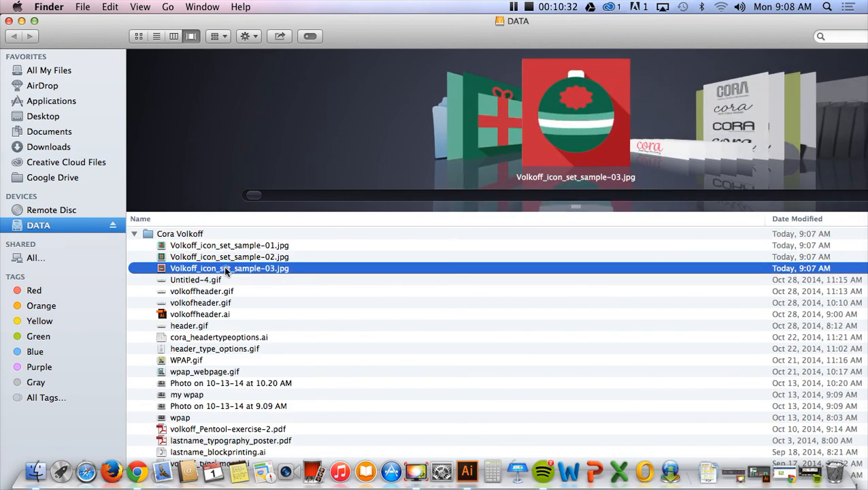
left_click(229, 256)
left_click(228, 245)
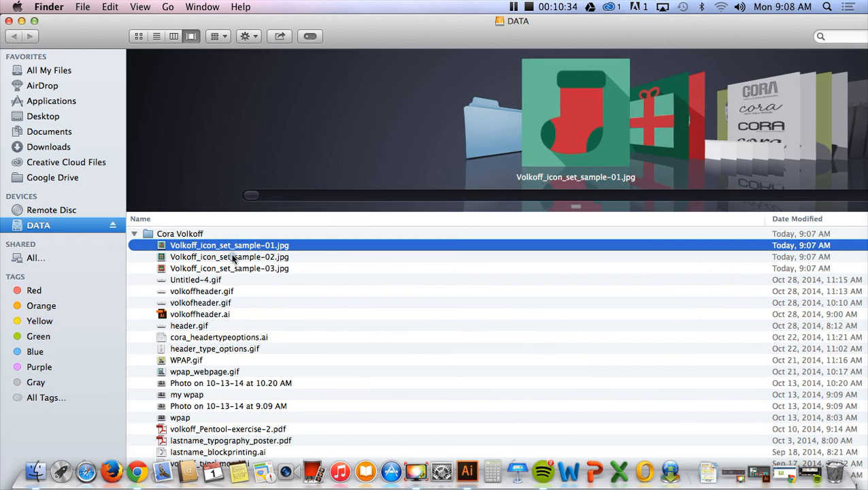
left_click(232, 257)
left_click(232, 269)
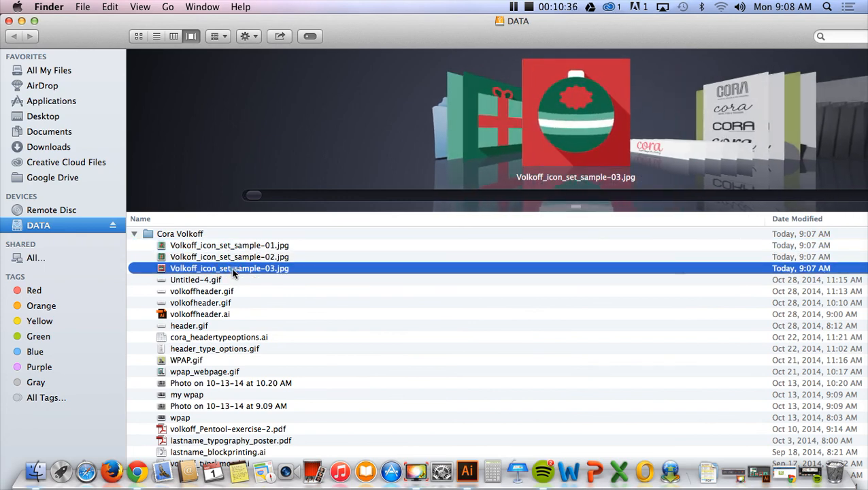
left_click(232, 246)
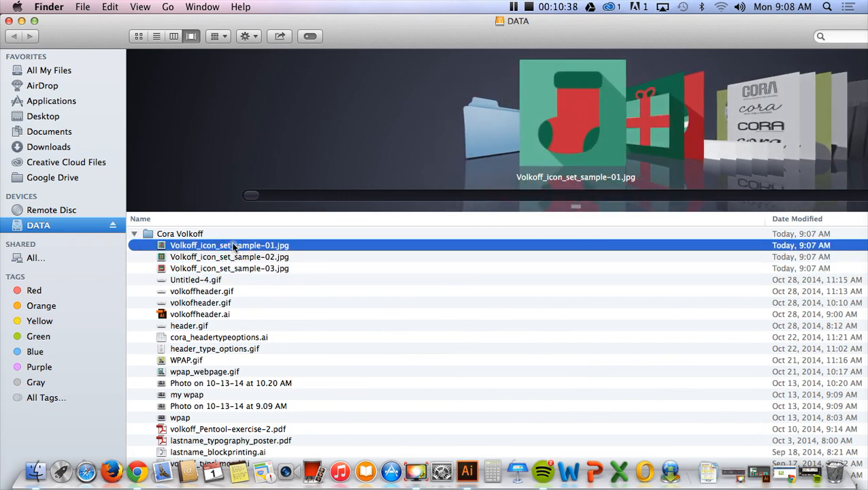
- Open the three exported icon JPEGs, numbered 01, 02 and 03, in Preview to inspect them
double_click(232, 245)
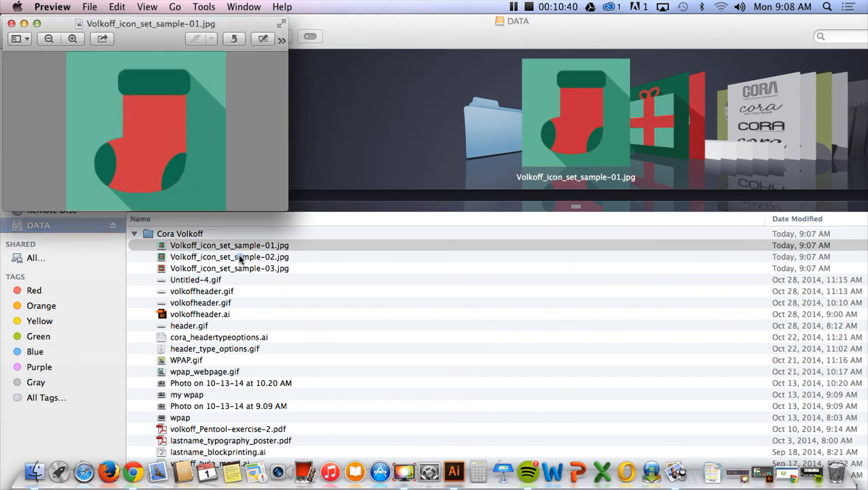
double_click(238, 254)
double_click(236, 268)
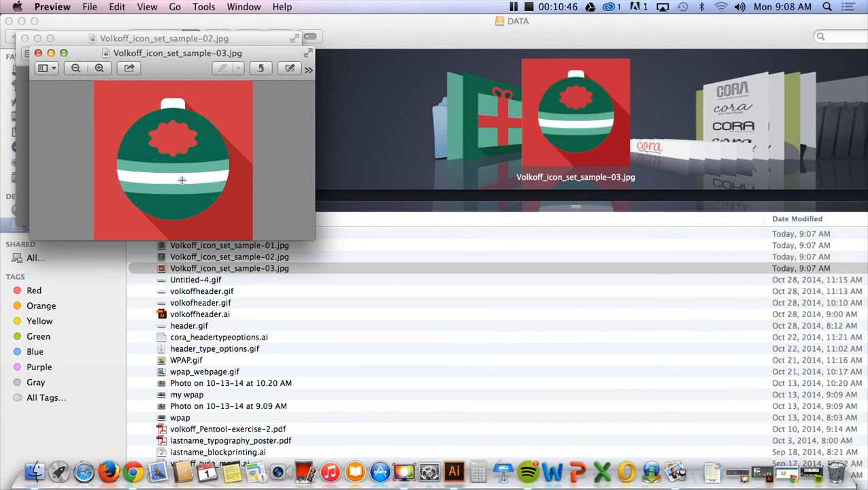
left_click(404, 472)
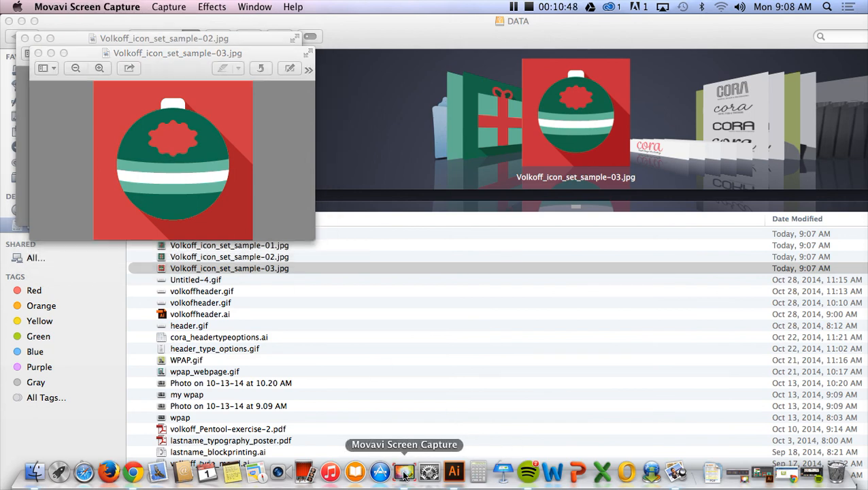